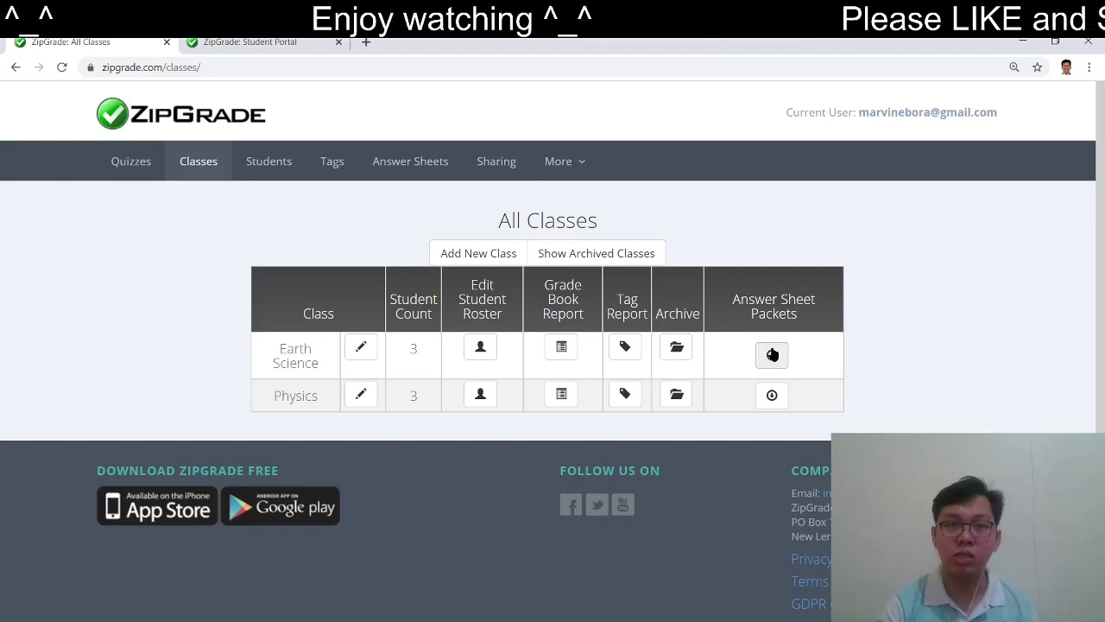
- Create a new quiz named 'Sample Quiz' using the Standard 20 Question Form
left_click(133, 171)
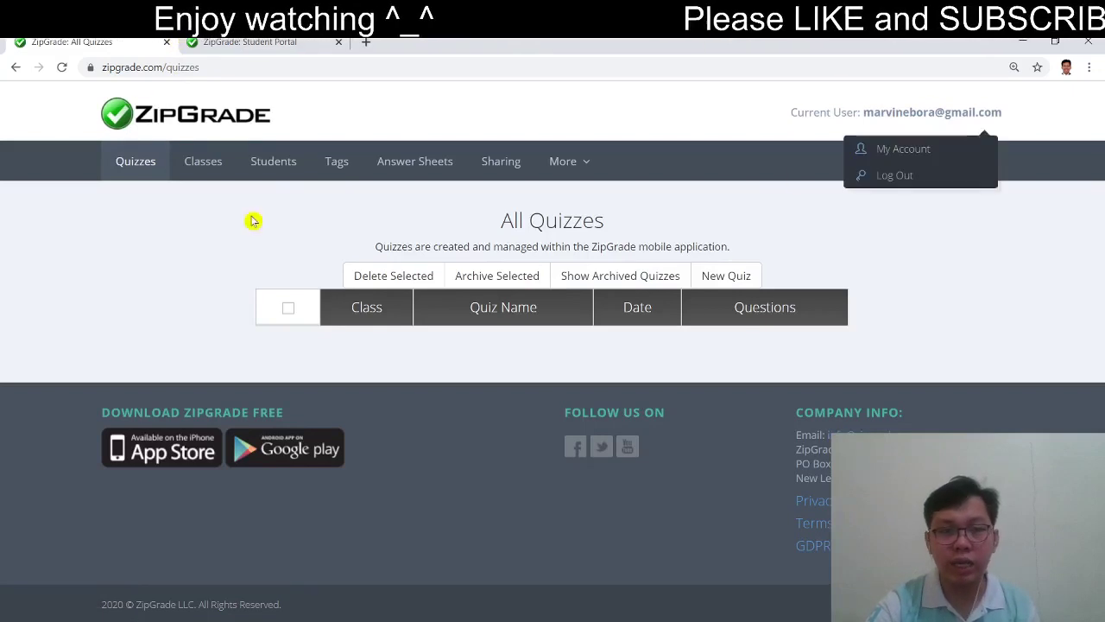
left_click(715, 274)
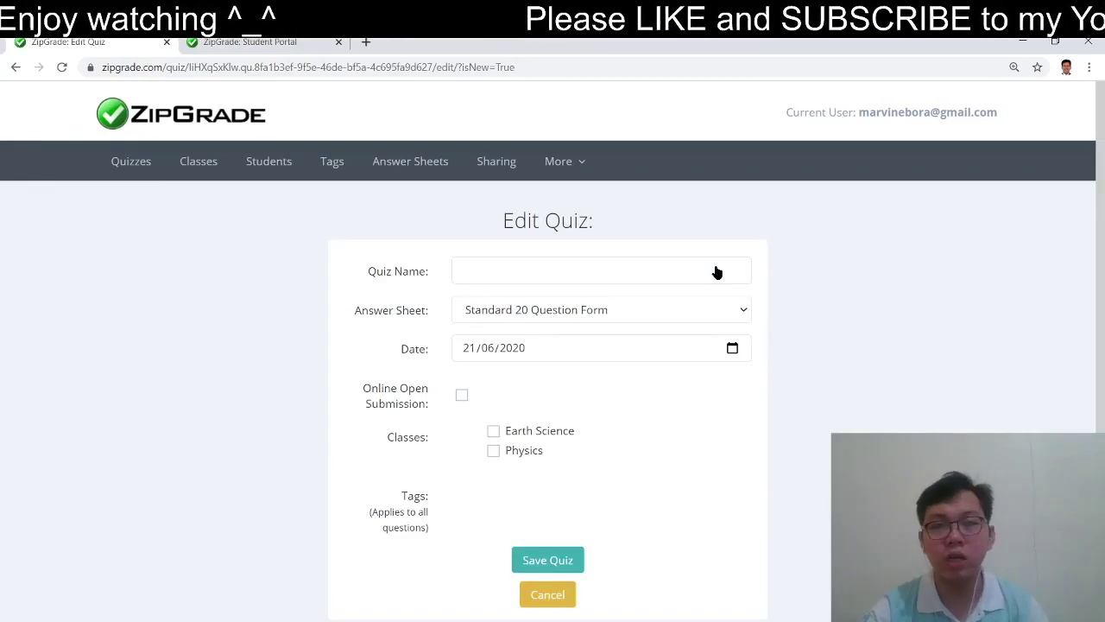
left_click(632, 268)
type("Sample Quiz")
key("BackSpace")
type("z")
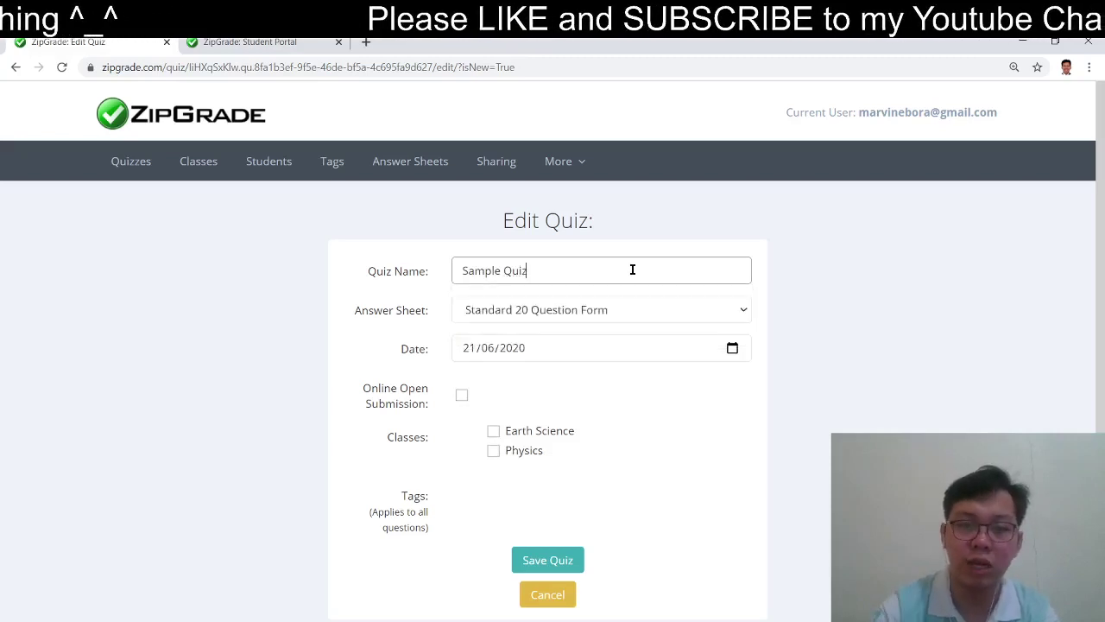
left_click(606, 318)
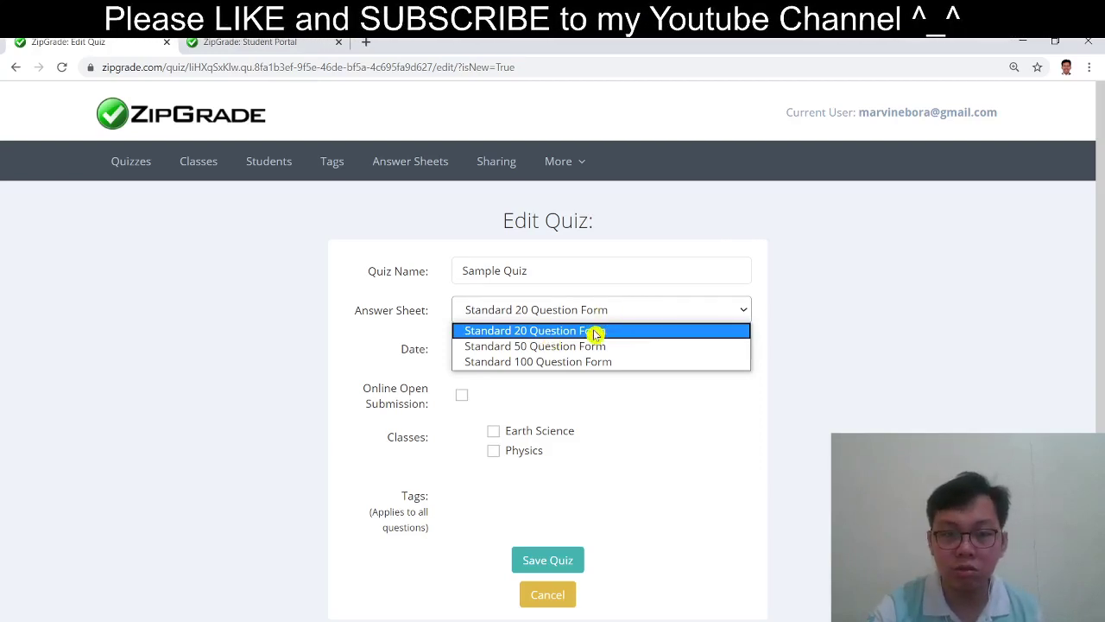
left_click(593, 333)
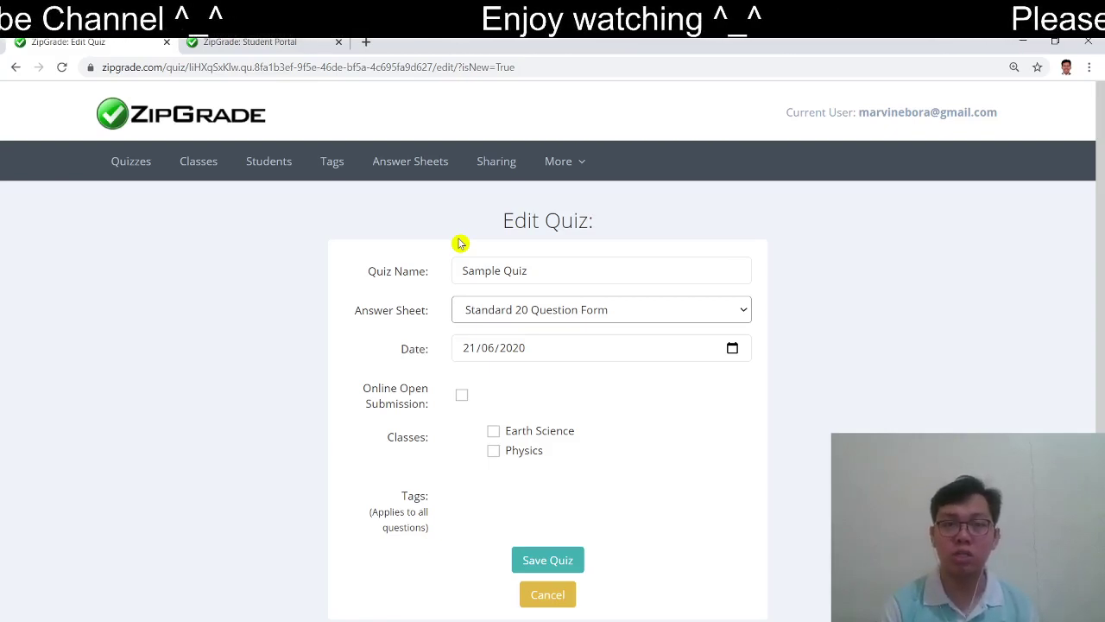
- Assign the quiz to Earth Science and enable Online Open Submission
left_click(573, 160)
left_click(284, 348)
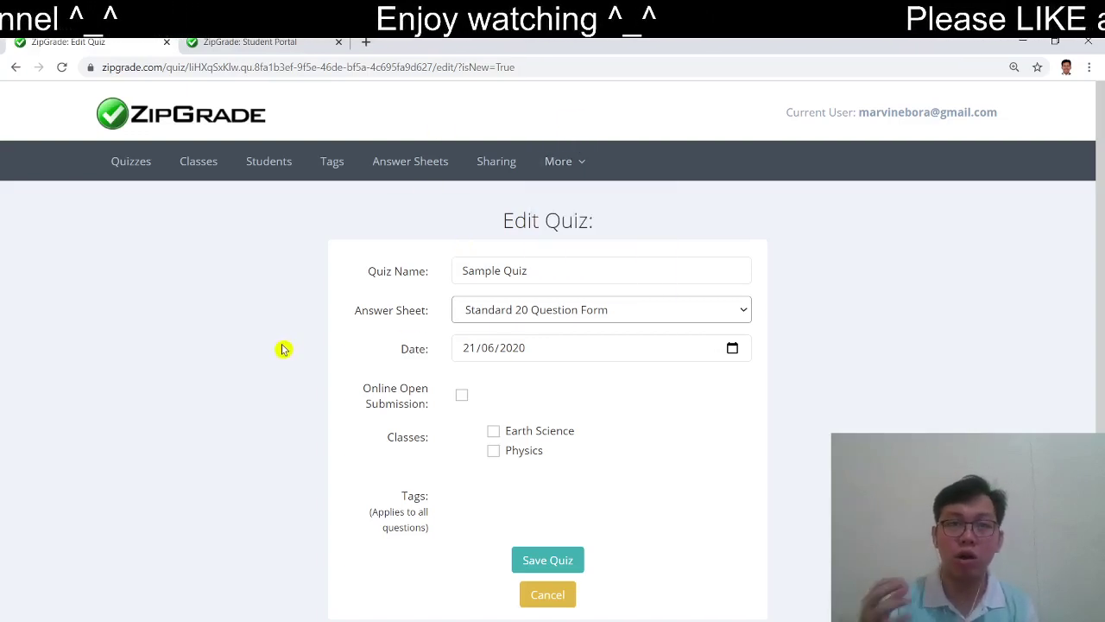
left_click(462, 394)
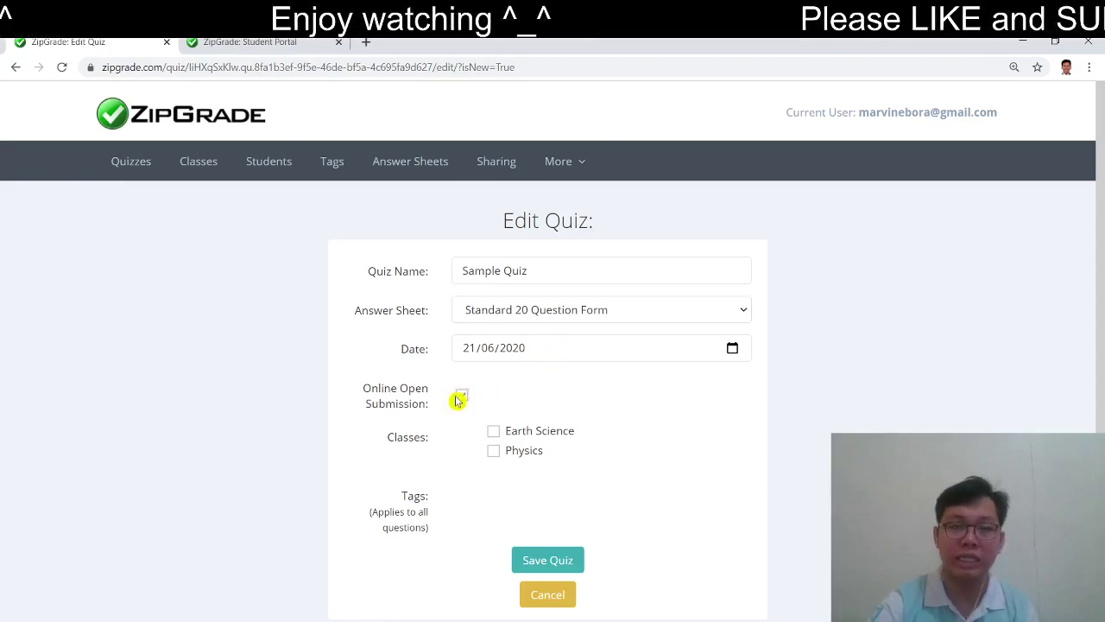
left_click(464, 398)
left_click(461, 396)
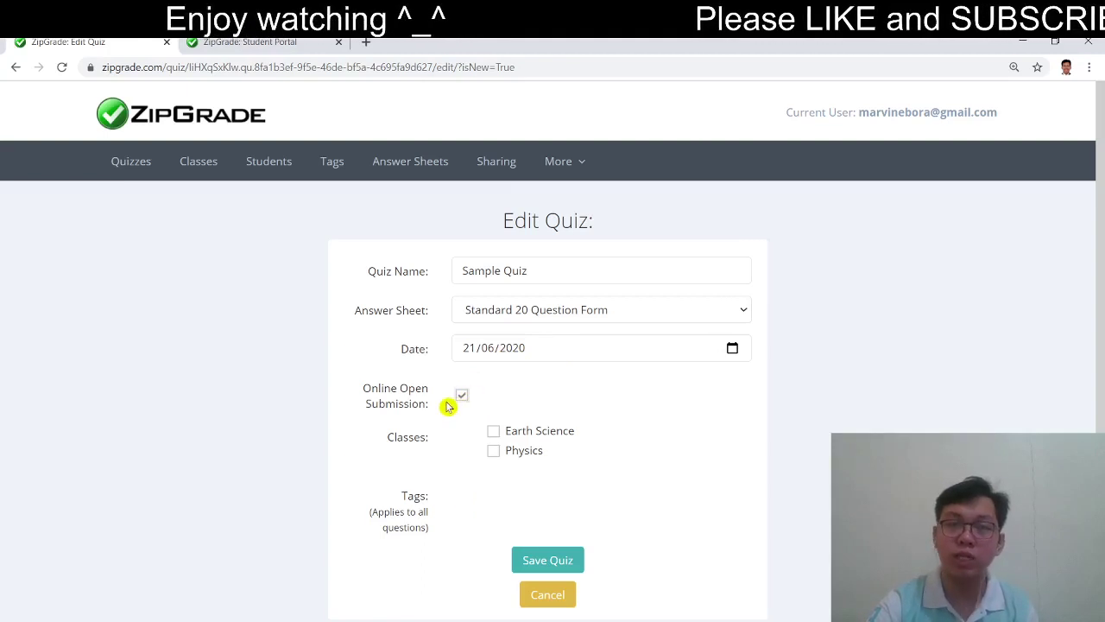
scroll(432, 380, "down", 1)
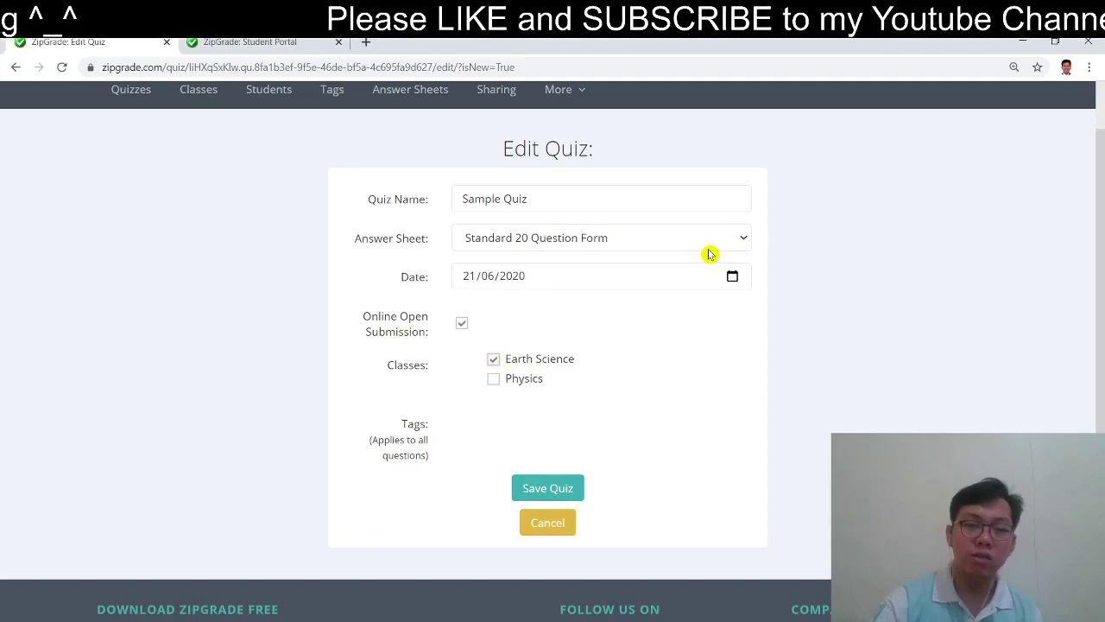
- Save Sample Quiz and scroll down to its Online Submission panel
left_click(549, 490)
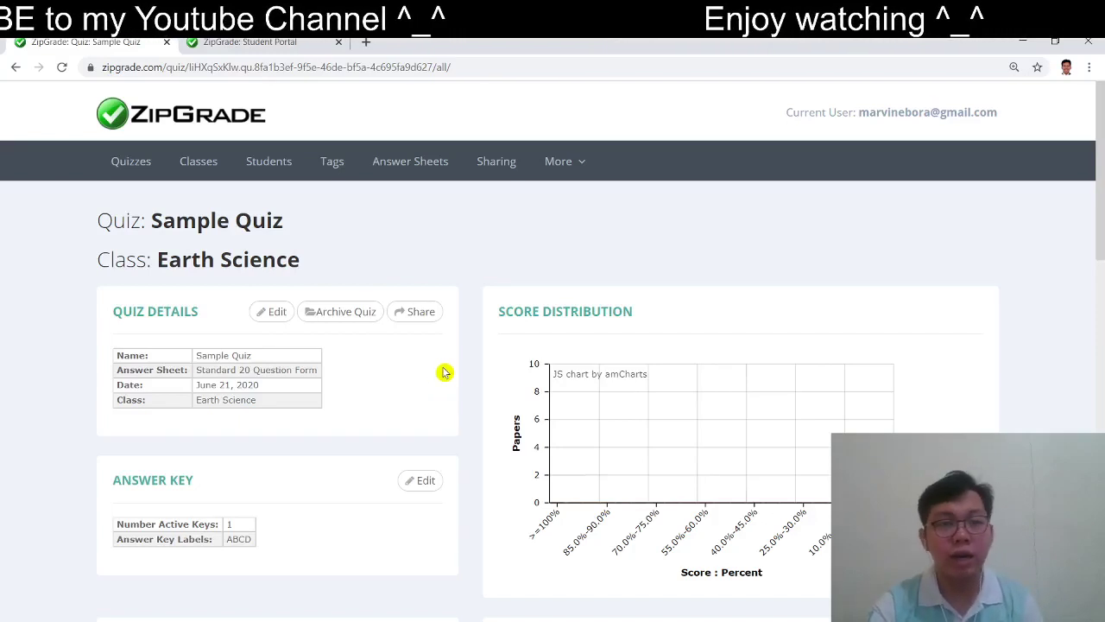
scroll(242, 368, "down", 3)
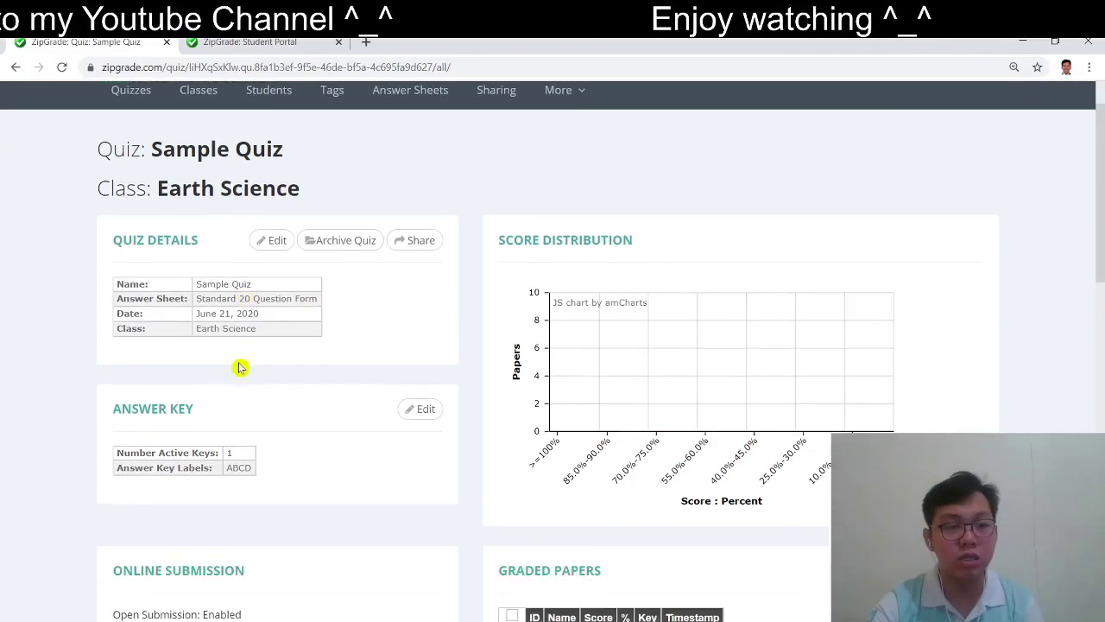
scroll(173, 350, "down", 1)
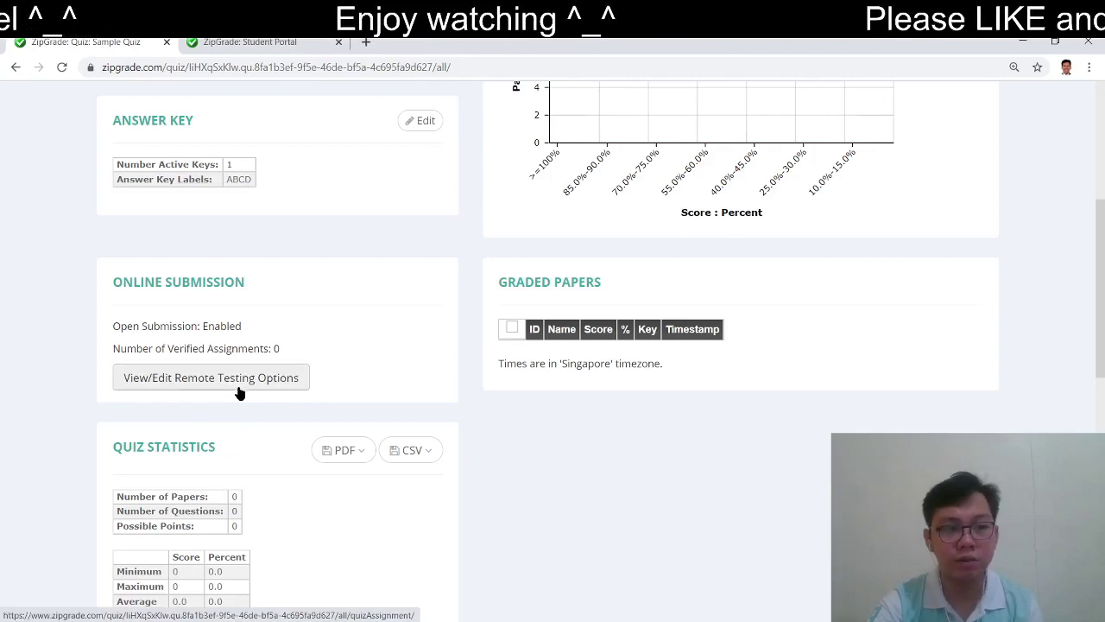
- Bring up Sample Quiz's remote testing options page
left_click(272, 378)
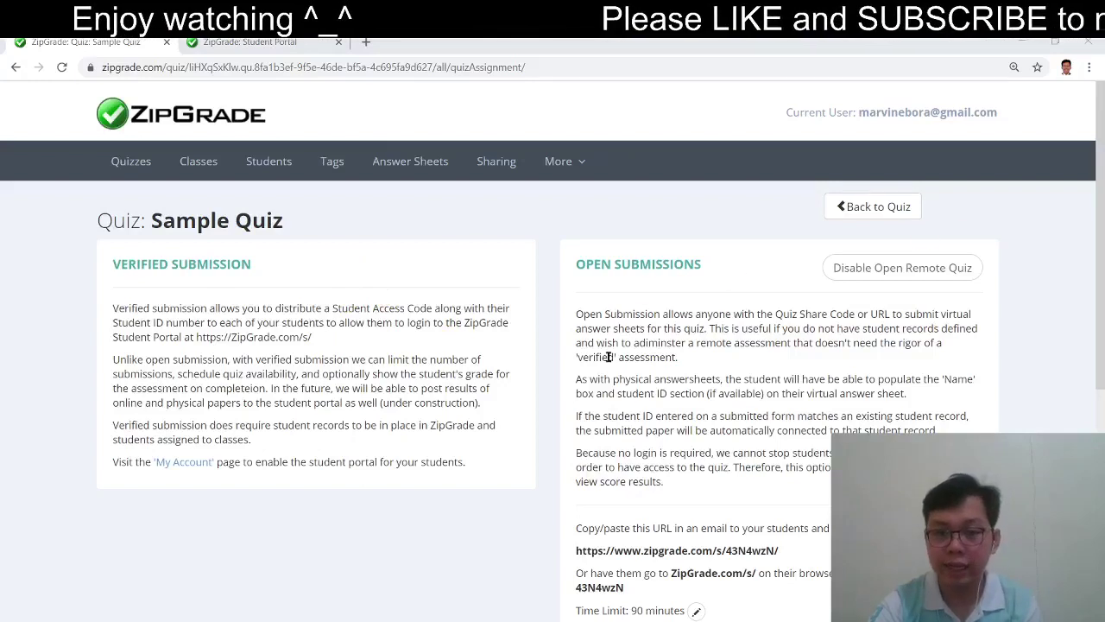
scroll(559, 407, "down", 2)
scroll(559, 406, "up", 1)
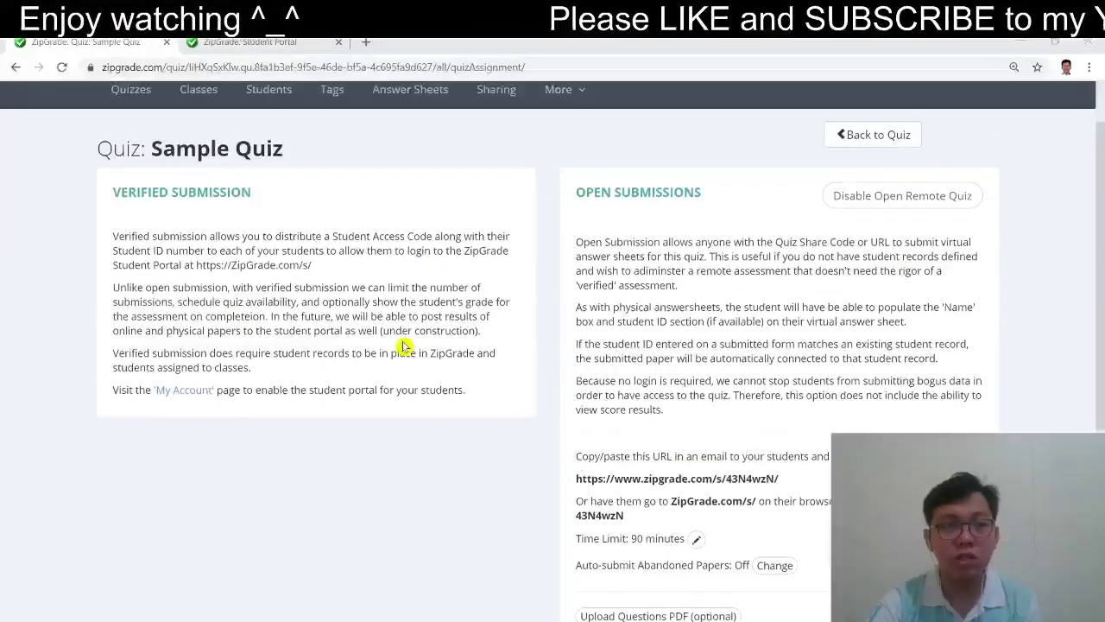
- Highlight the Verified Submission and Open Submissions headings to compare them
left_click_drag(115, 192, 264, 193)
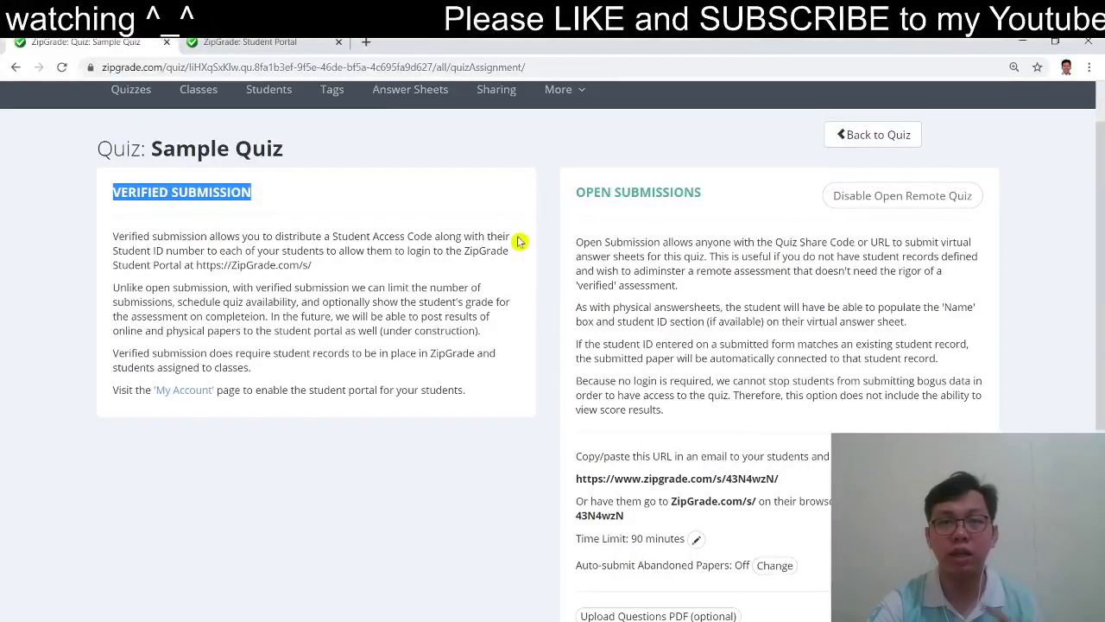
left_click_drag(575, 192, 713, 207)
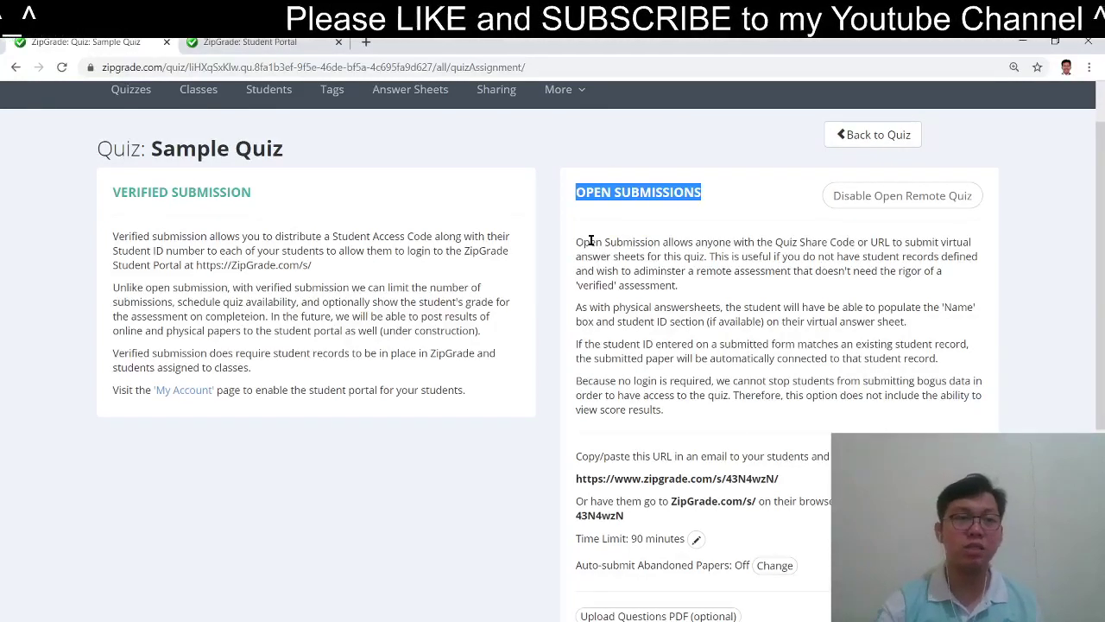
left_click_drag(249, 187, 182, 193)
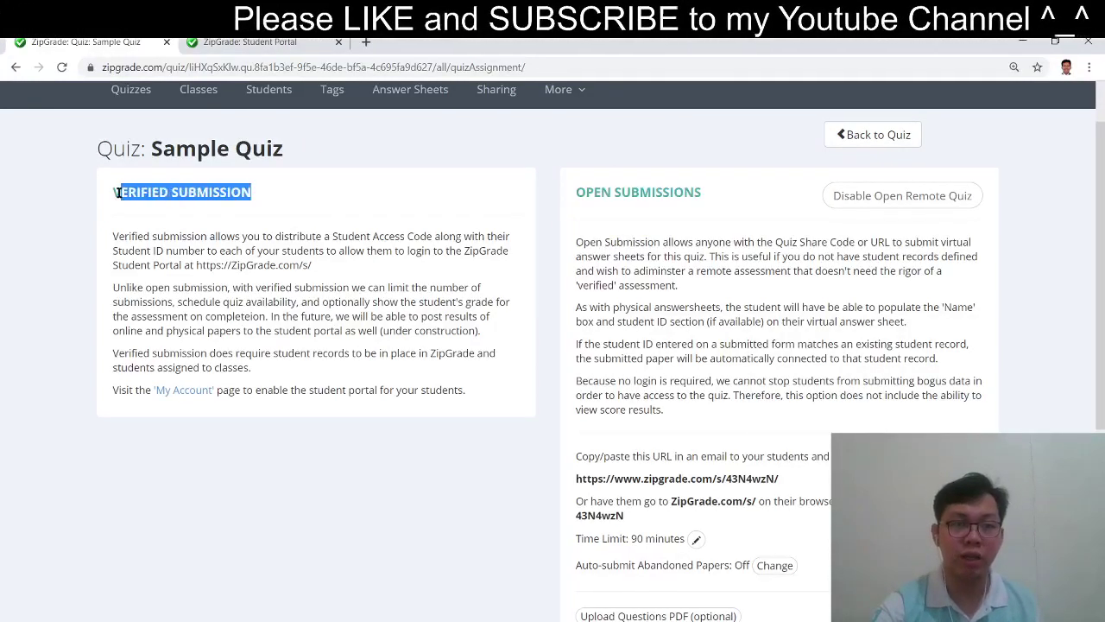
left_click_drag(577, 192, 637, 191)
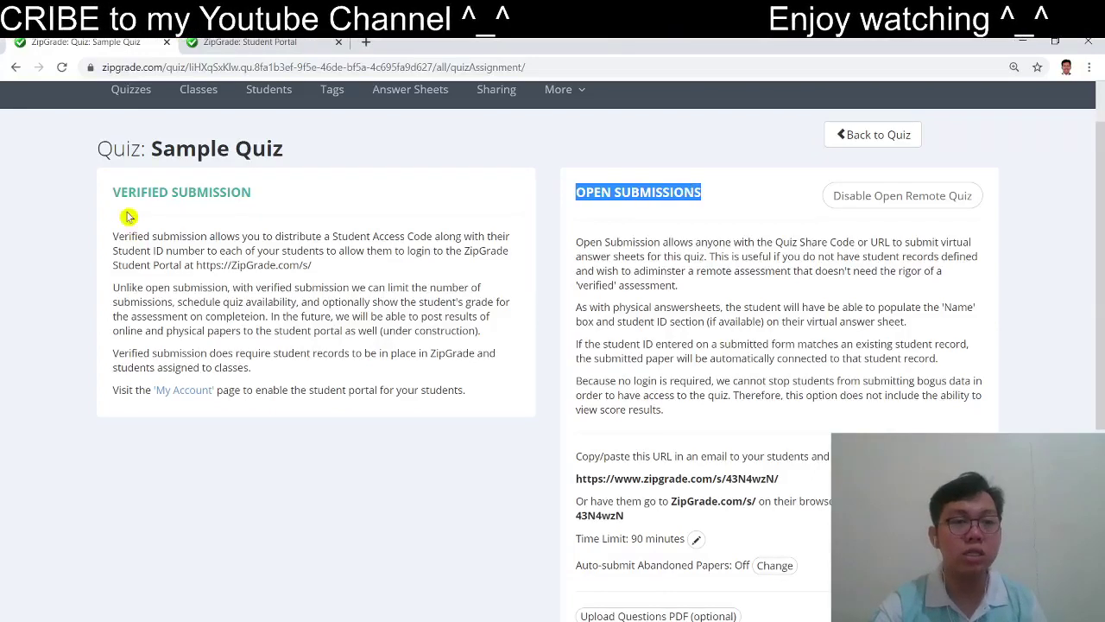
left_click_drag(114, 191, 307, 205)
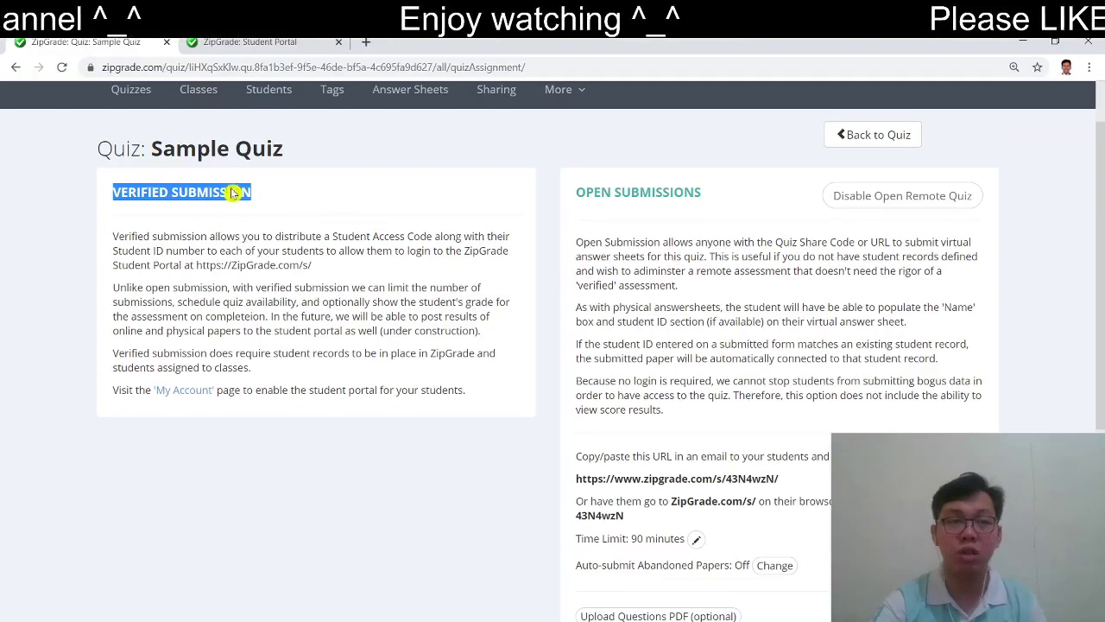
- Enable the Student Portal in My Account, then return to the All Quizzes list
left_click(185, 391)
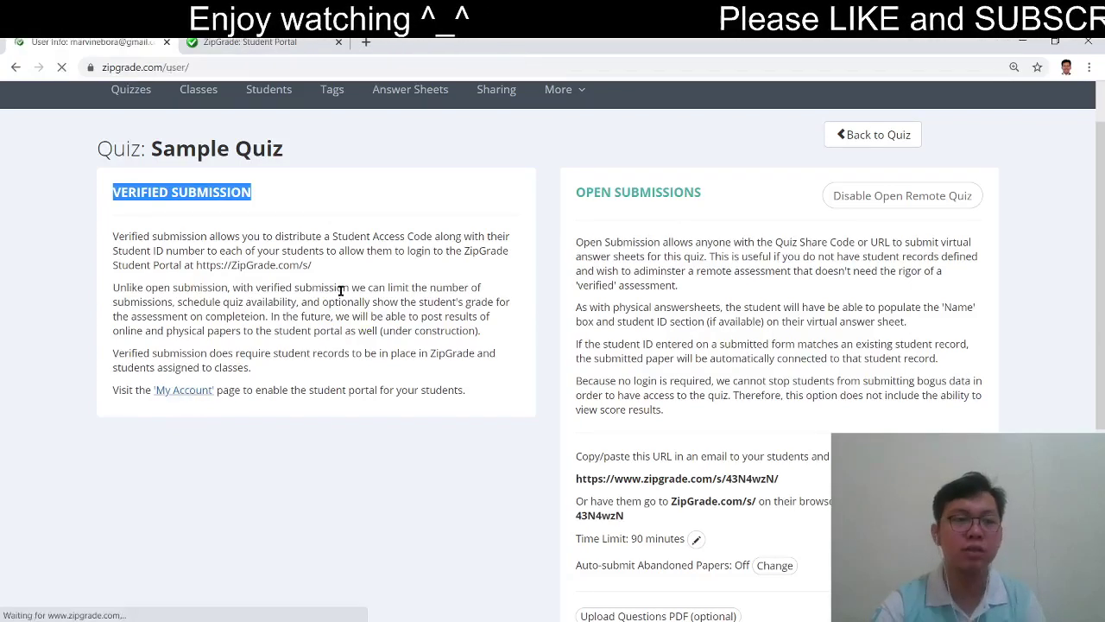
scroll(742, 279, "down", 3)
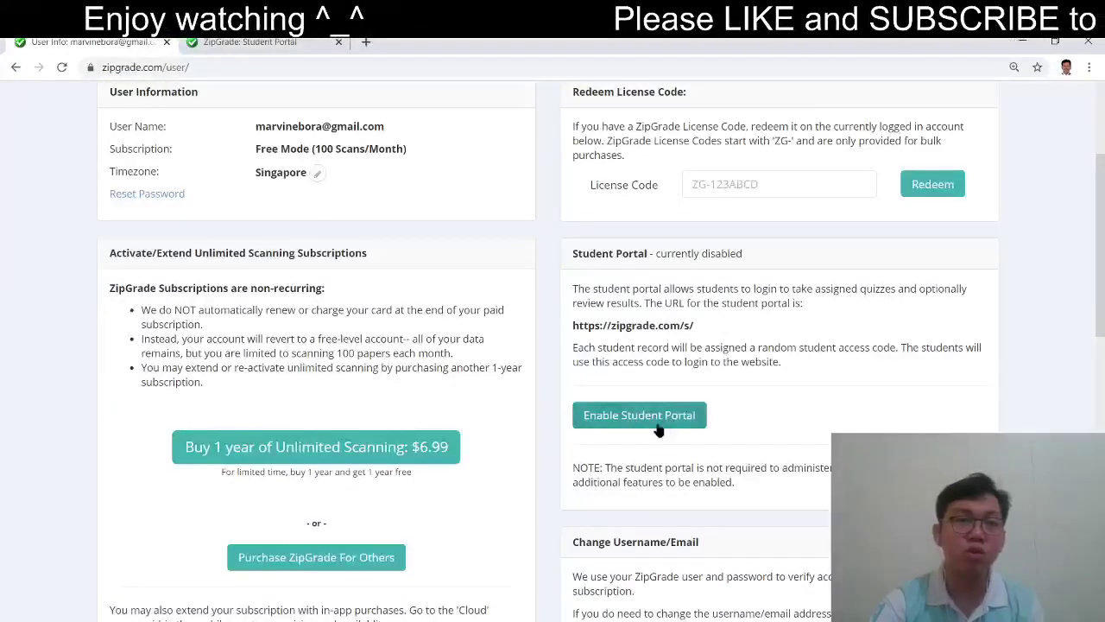
left_click(658, 427)
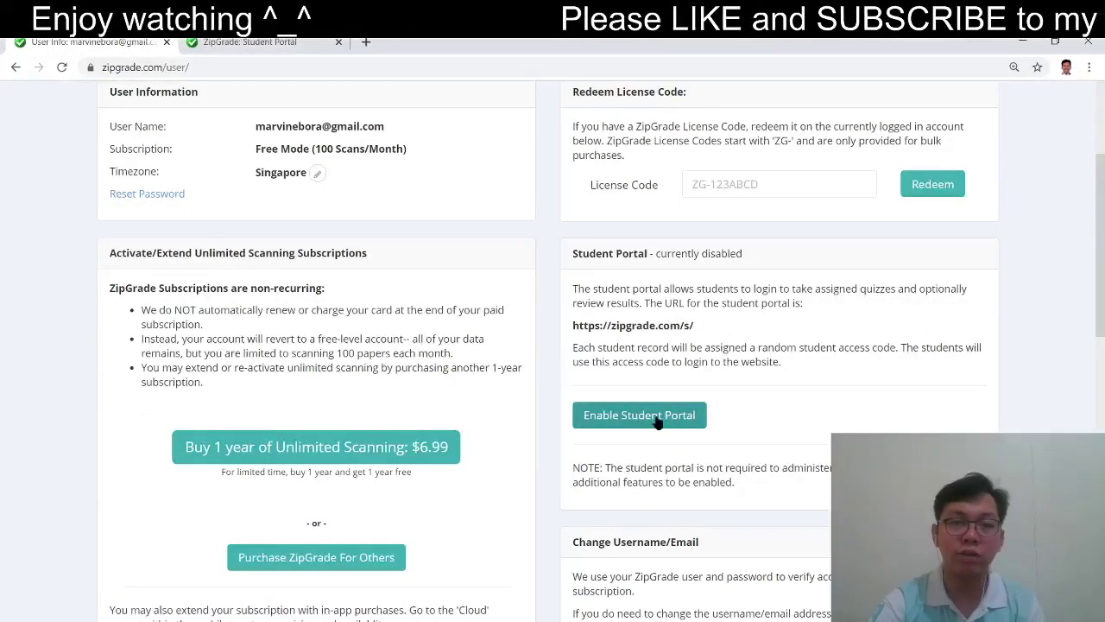
left_click(657, 424)
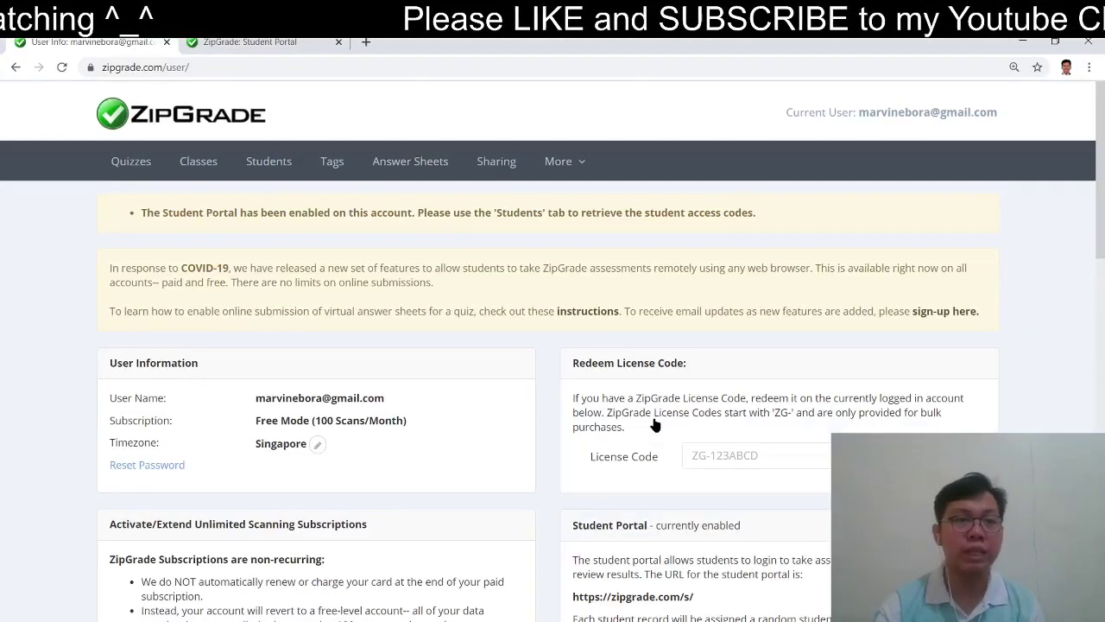
left_click(147, 173)
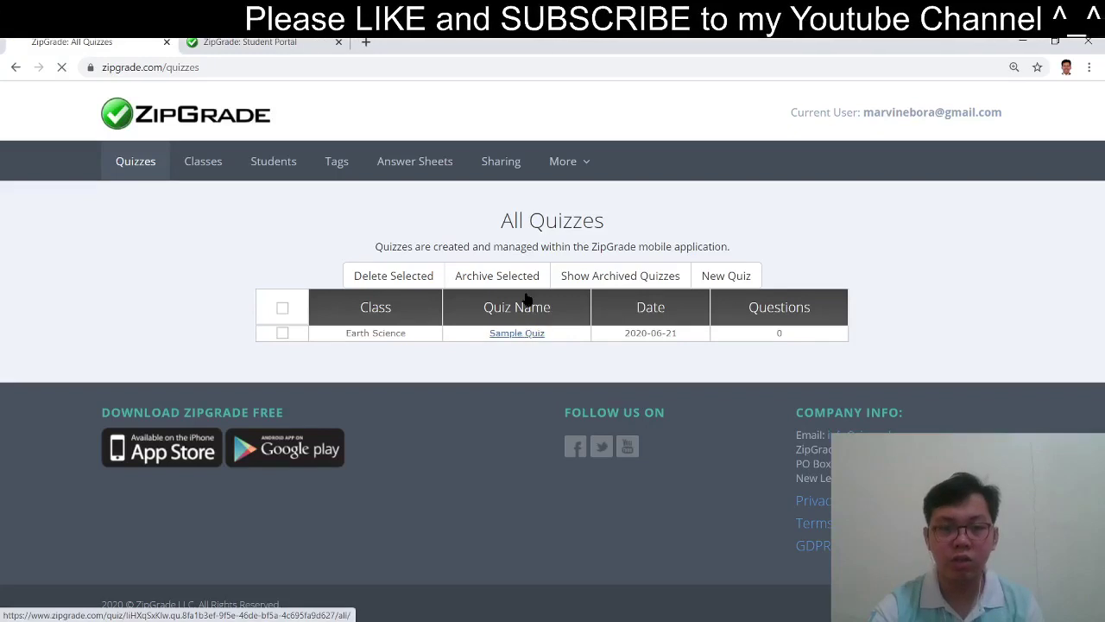
- Open Sample Quiz and point out the Key A–D question version lines, none uploaded
left_click(526, 298)
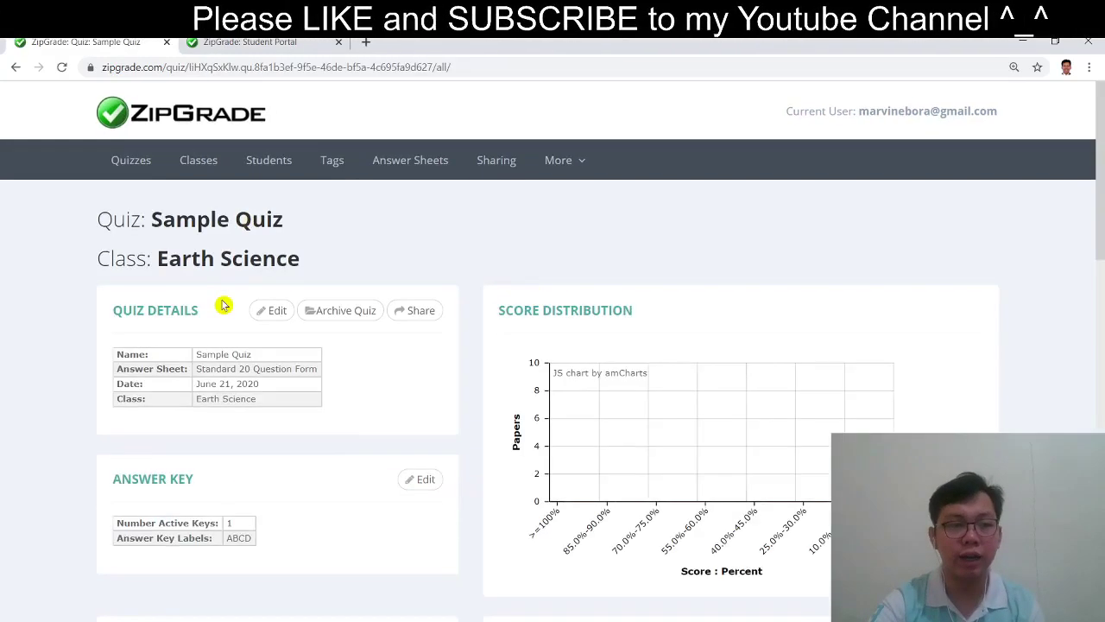
scroll(222, 305, "down", 4)
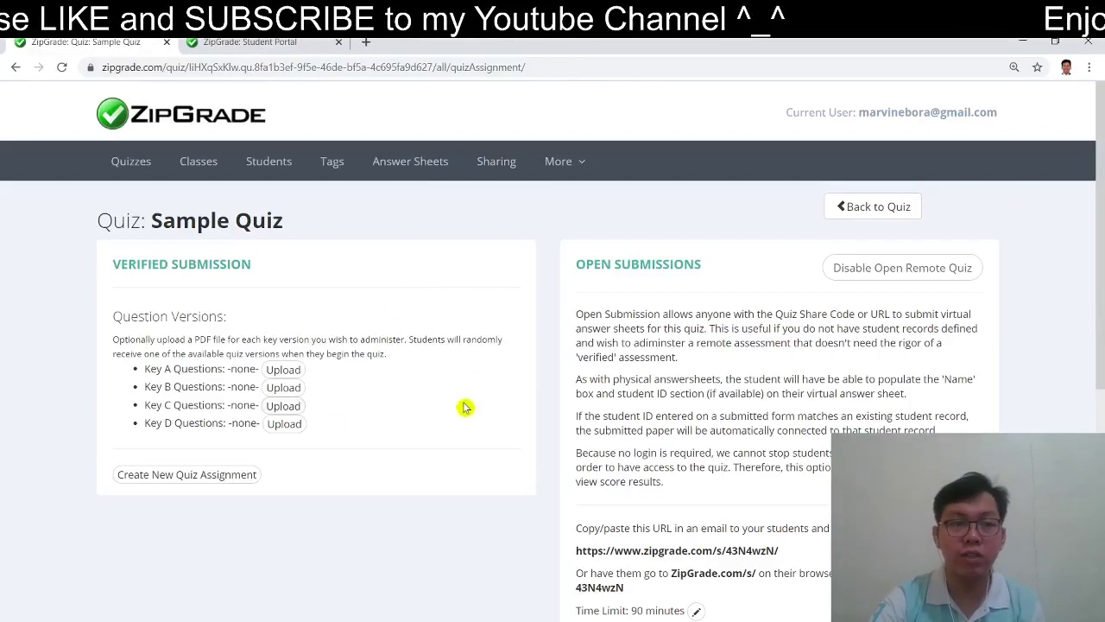
scroll(332, 391, "down", 2)
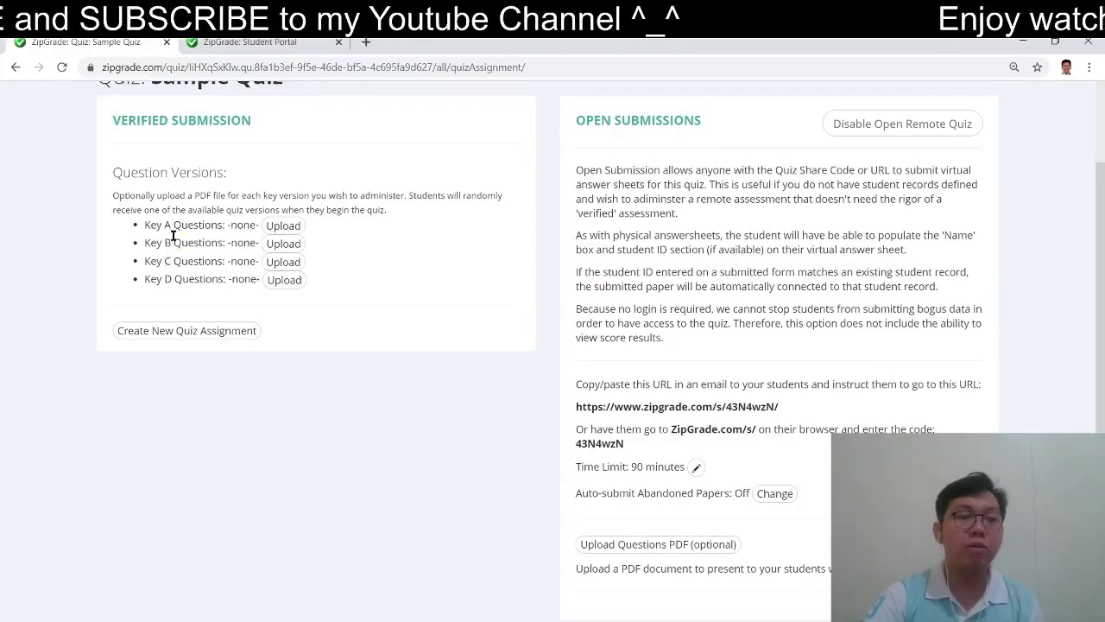
left_click_drag(164, 224, 177, 281)
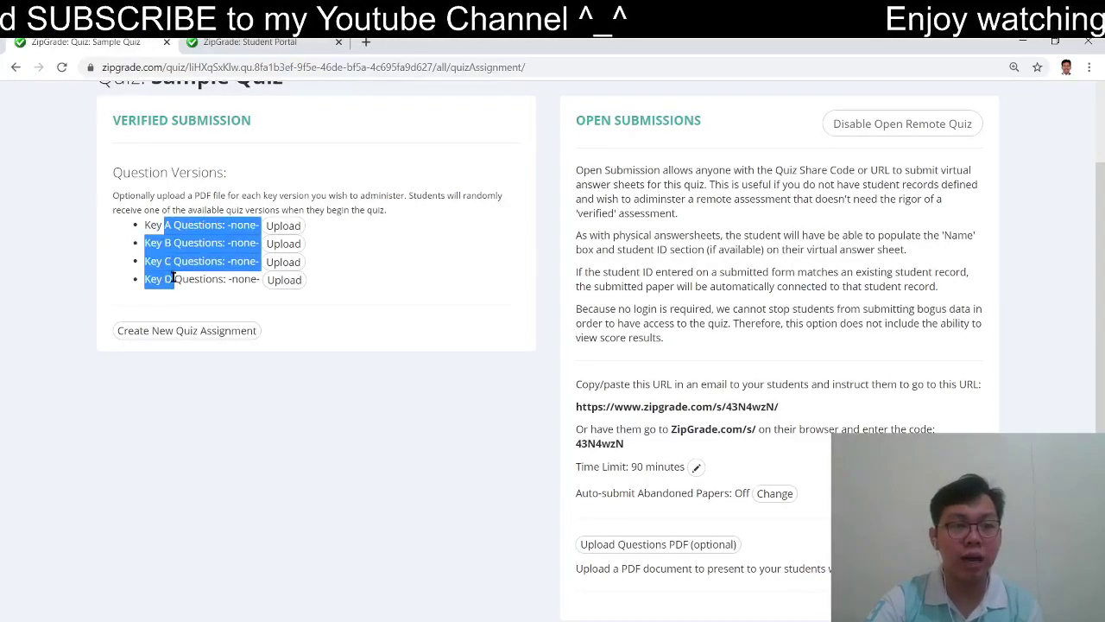
left_click(173, 242)
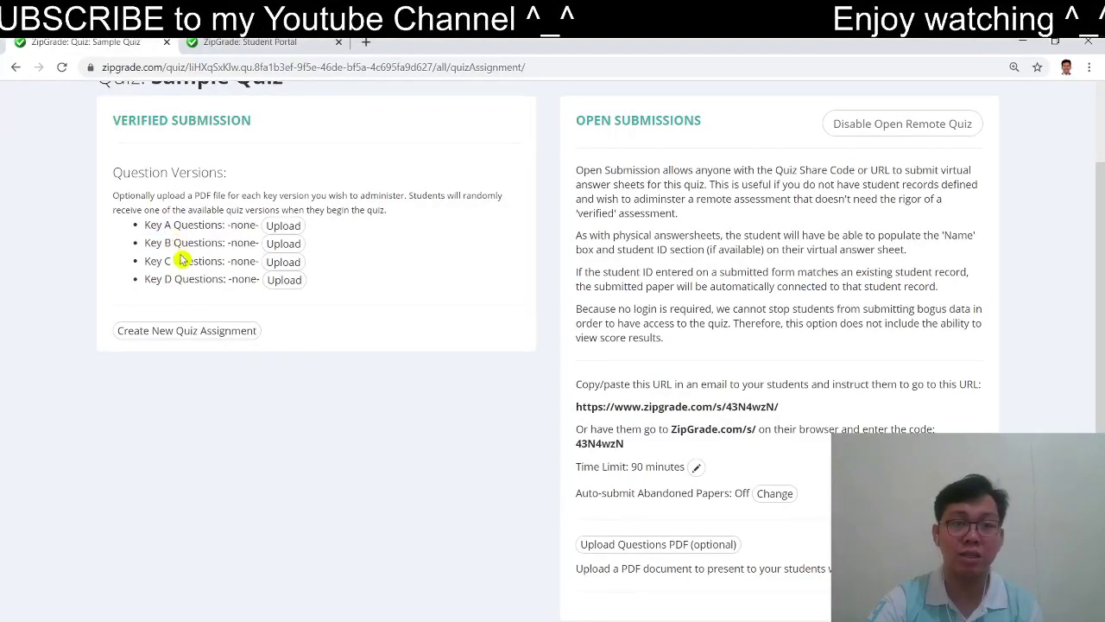
scroll(173, 242, "up", 2)
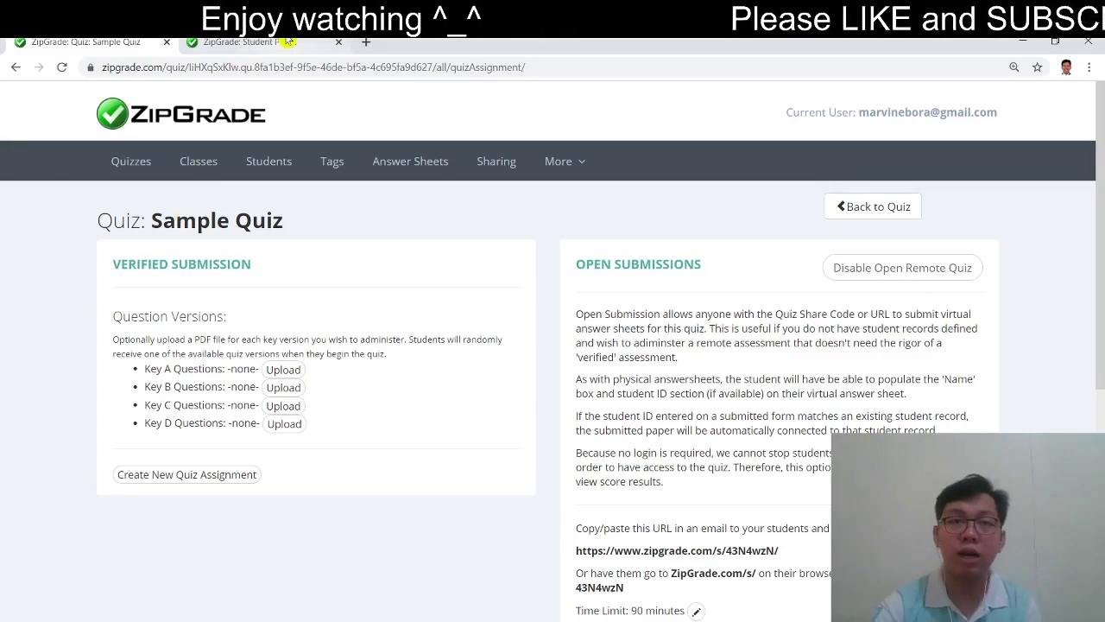
- Upload Sample Quiz Zipgrade.pdf as the Key A questions, confirming distribution rights
left_click(292, 371)
left_click(328, 268)
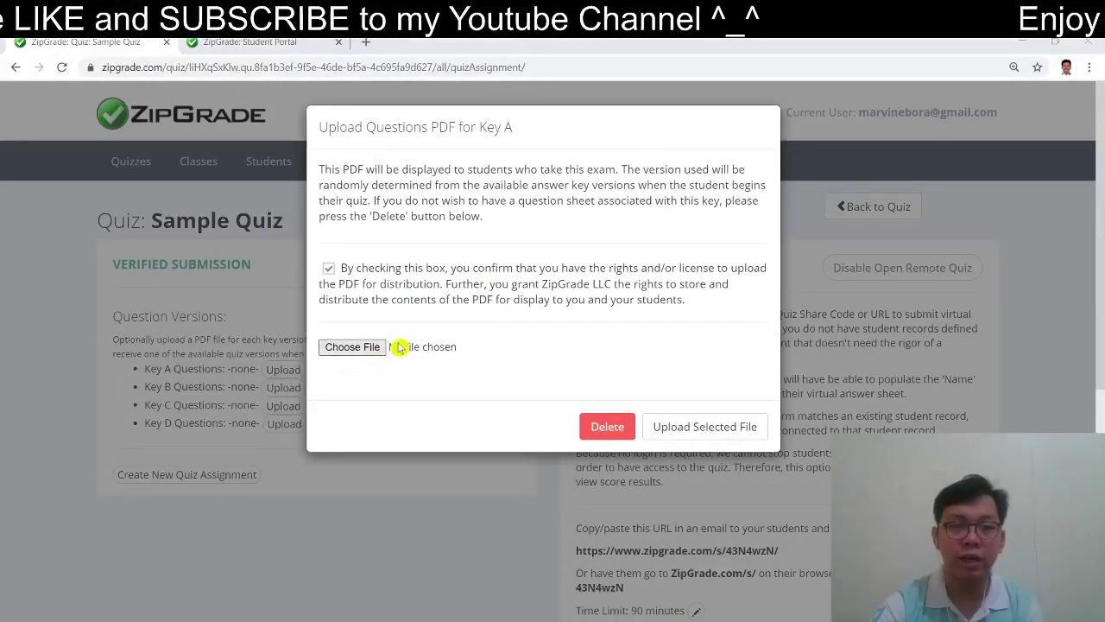
left_click(369, 352)
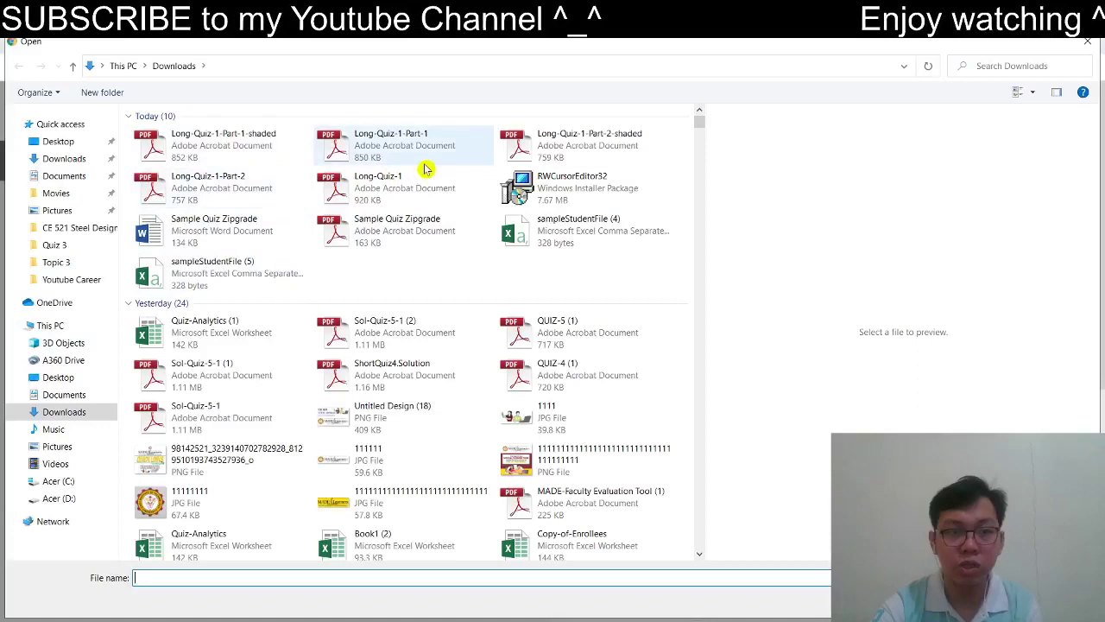
left_click(430, 240)
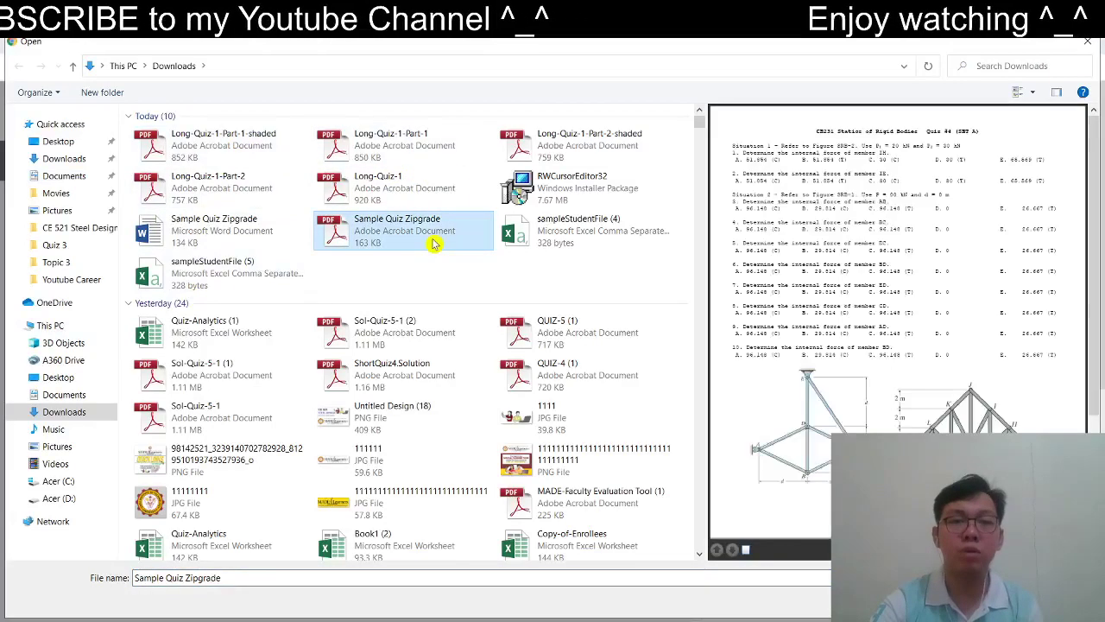
key("Return")
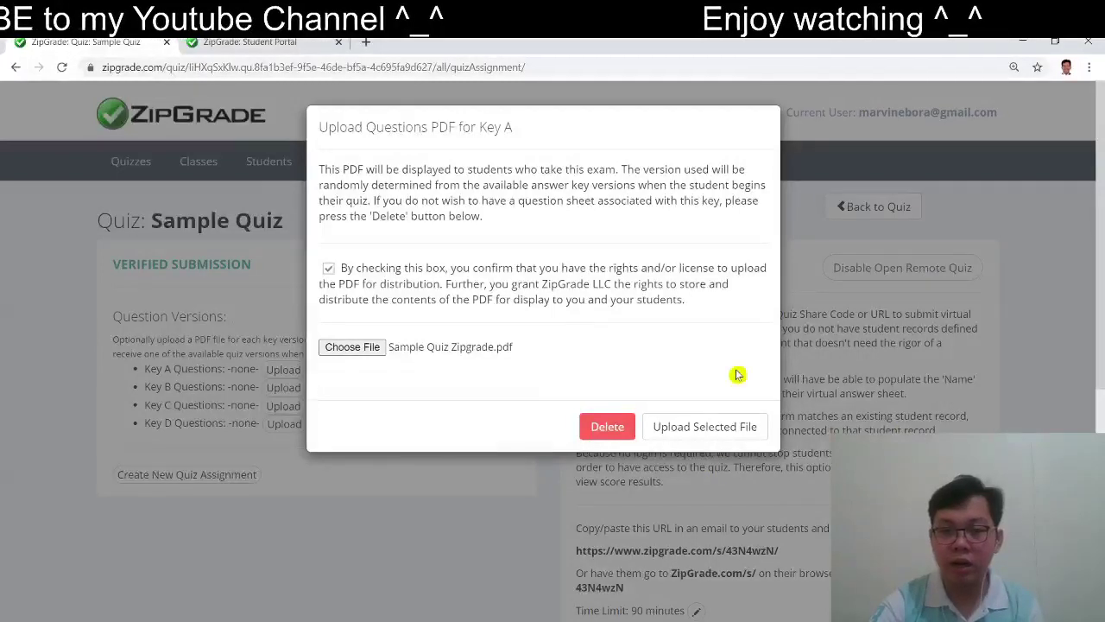
left_click(705, 425)
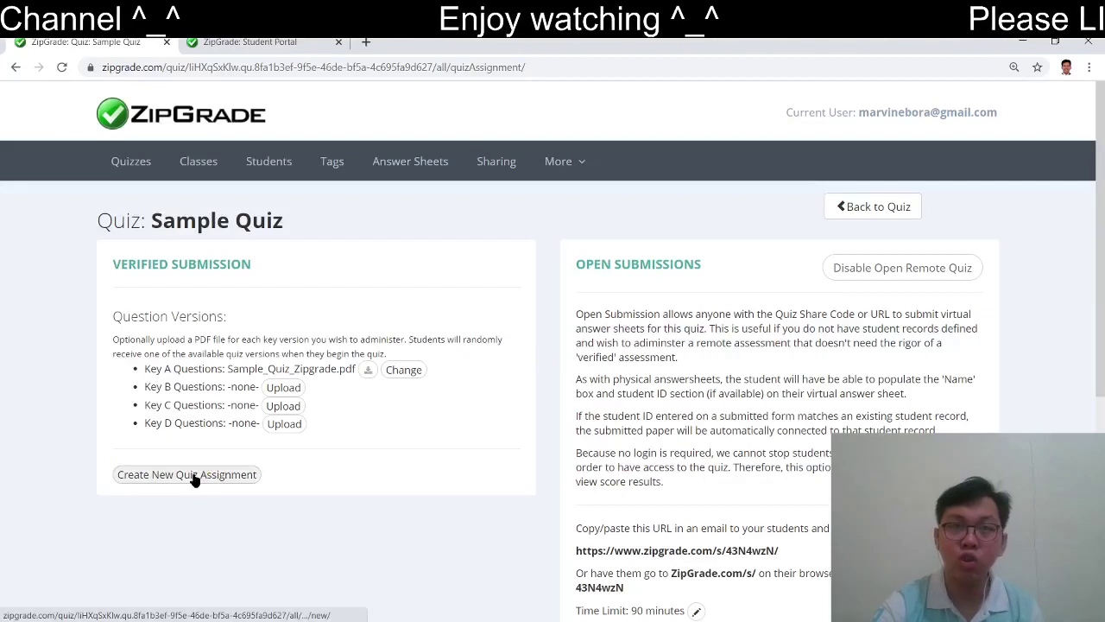
- Create a new quiz assignment for Earth Science, leaving the start date unchanged
left_click(221, 475)
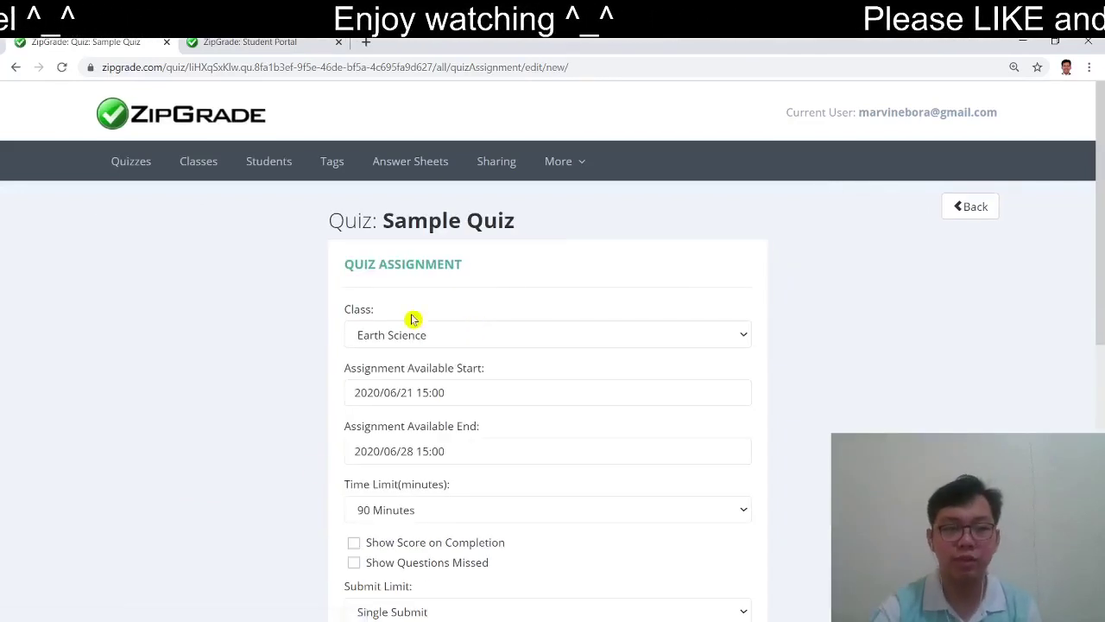
left_click(713, 334)
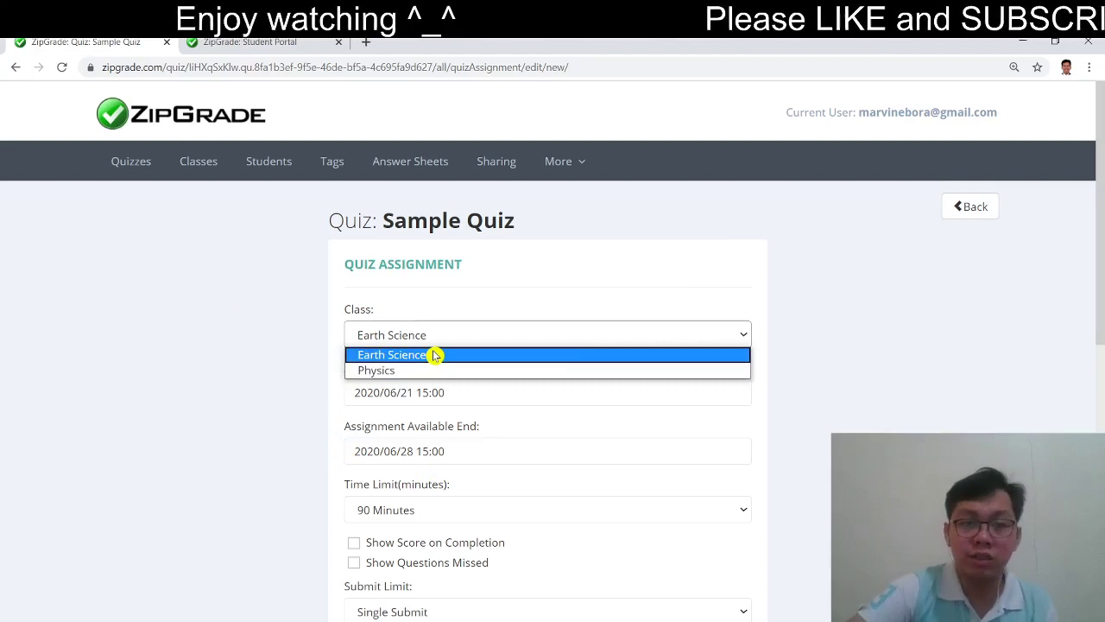
left_click(442, 354)
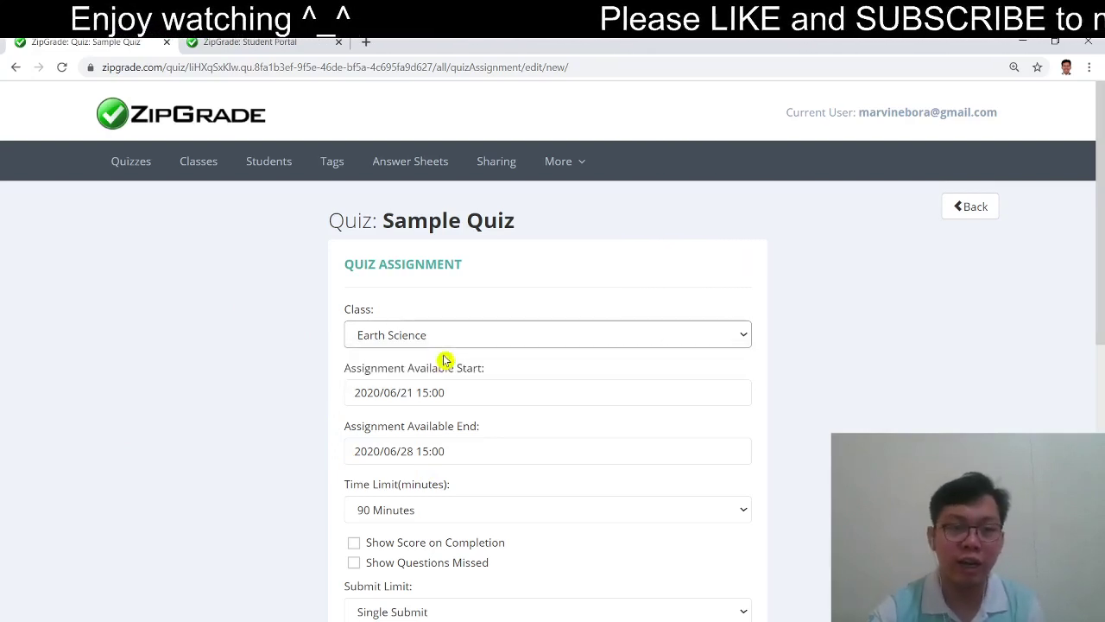
scroll(446, 342, "down", 1)
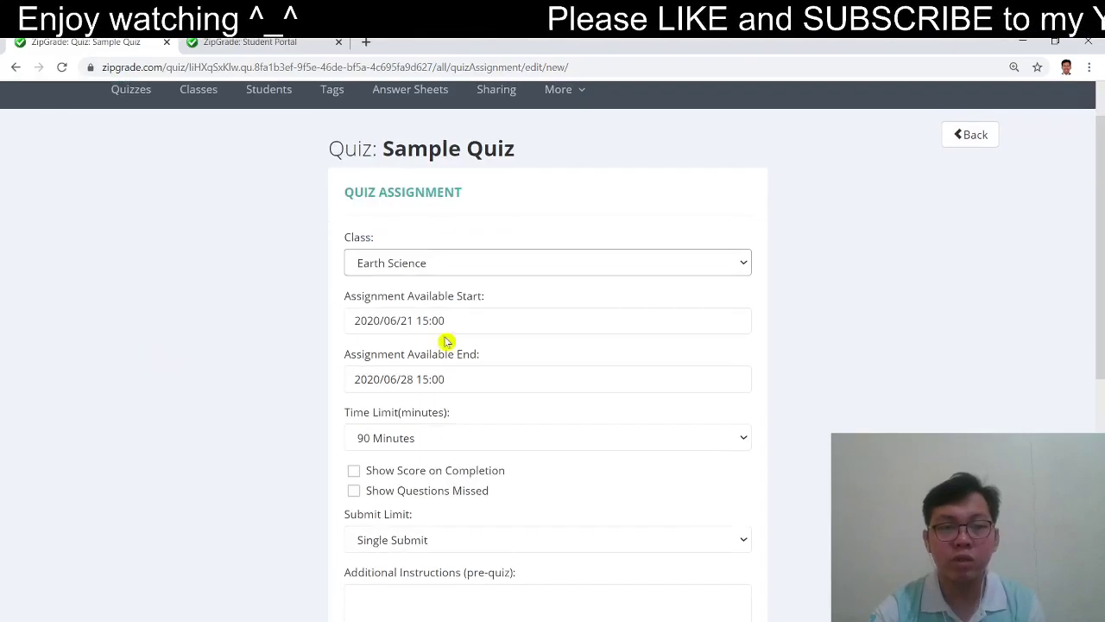
left_click(473, 320)
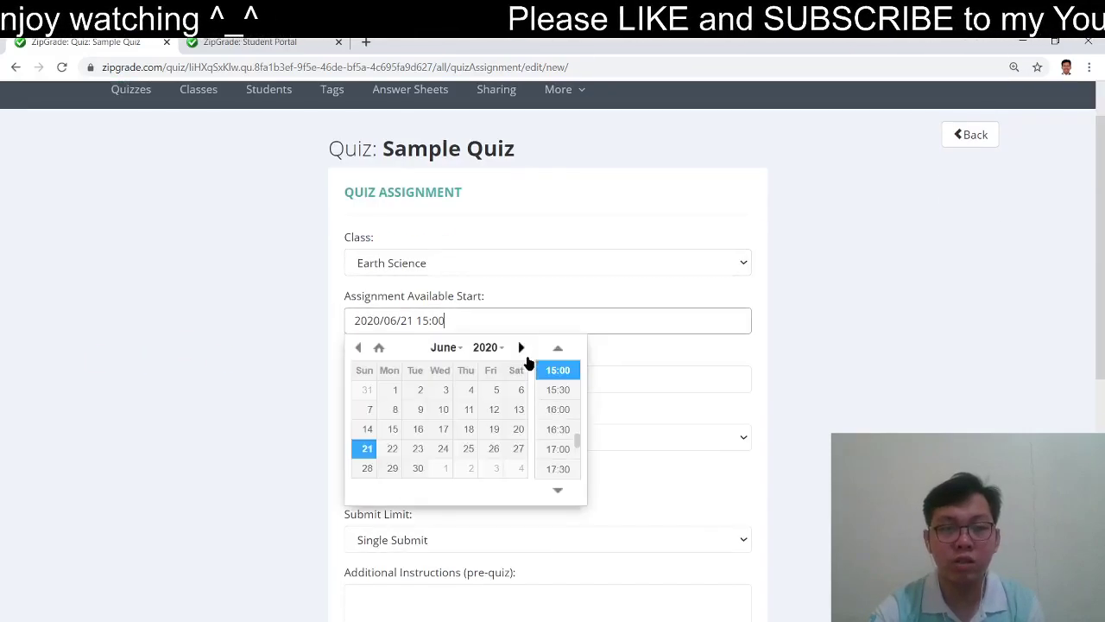
left_click(644, 369)
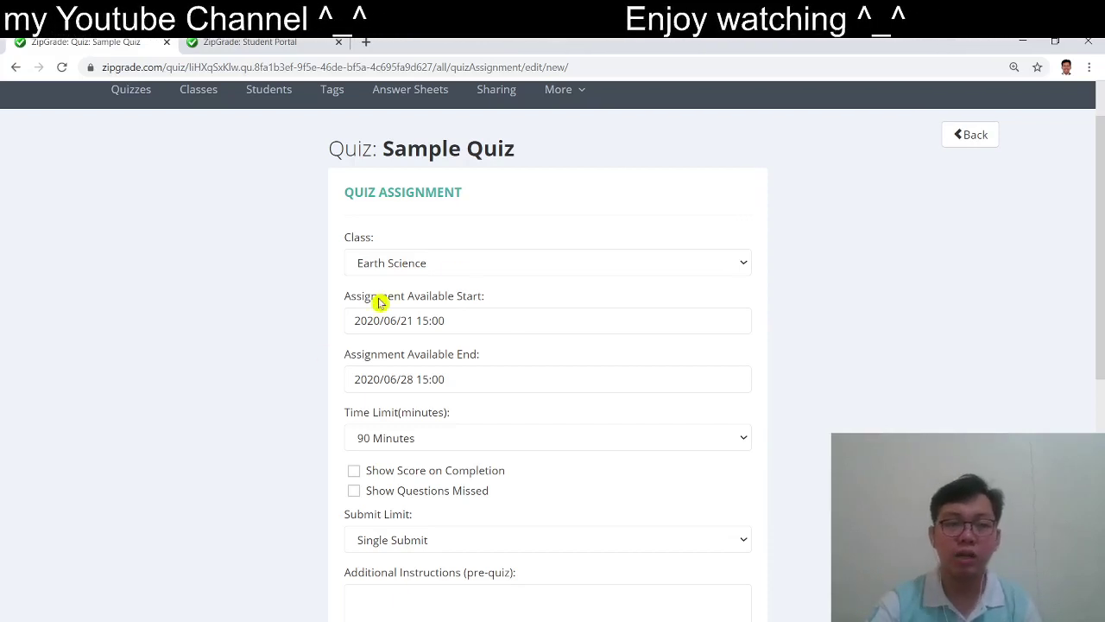
- Set the assignment's time limit to 60 Minutes
left_click(422, 438)
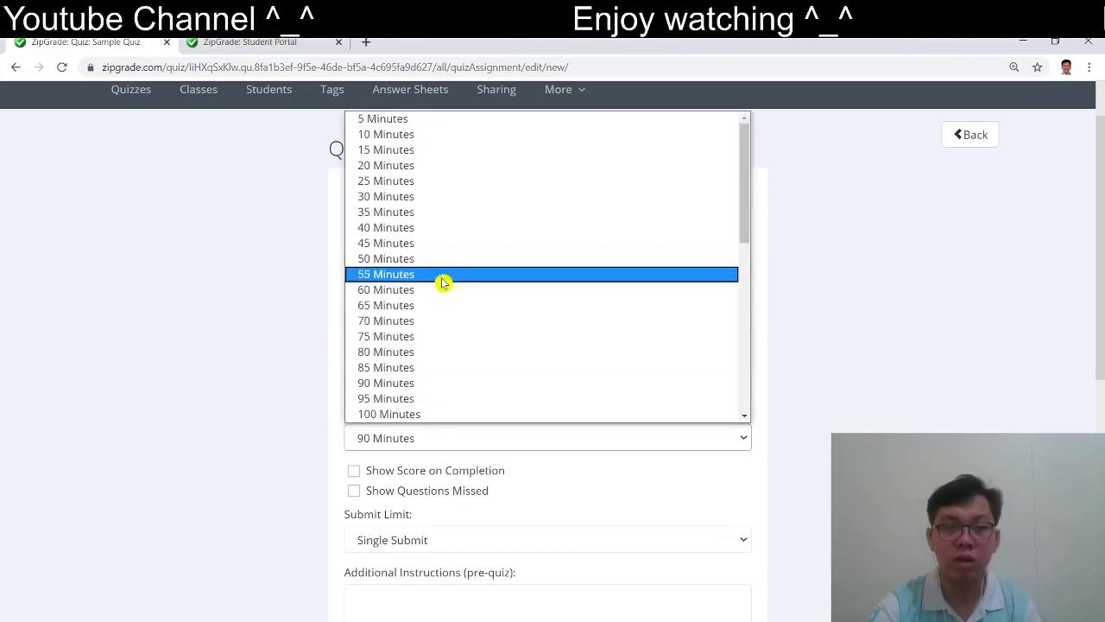
scroll(446, 340, "down", 5)
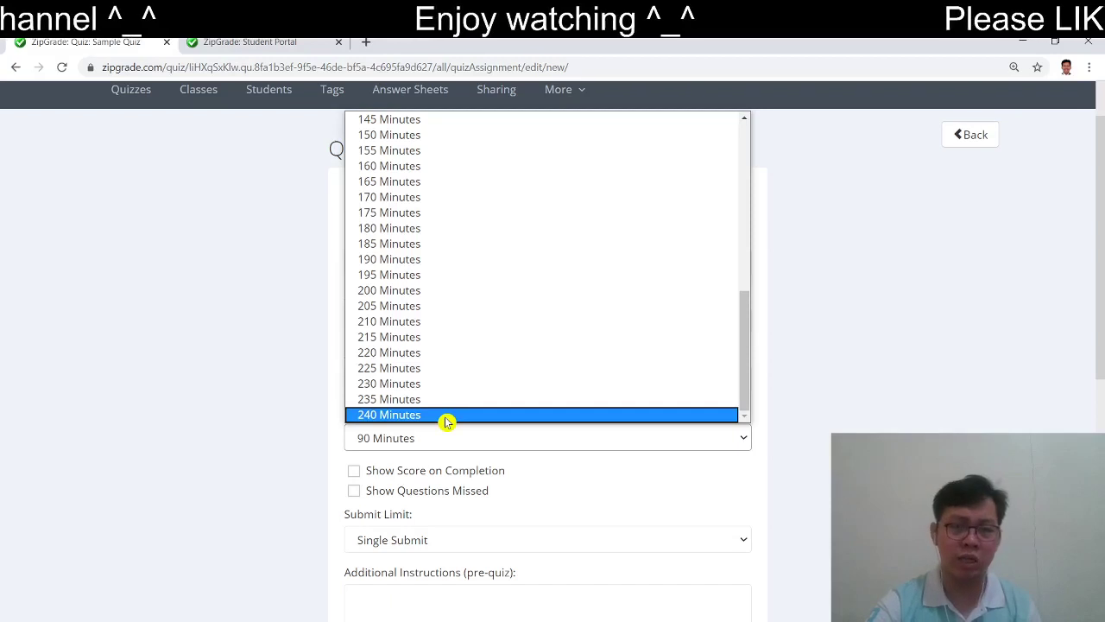
scroll(296, 424, "down", 2)
scroll(294, 423, "up", 3)
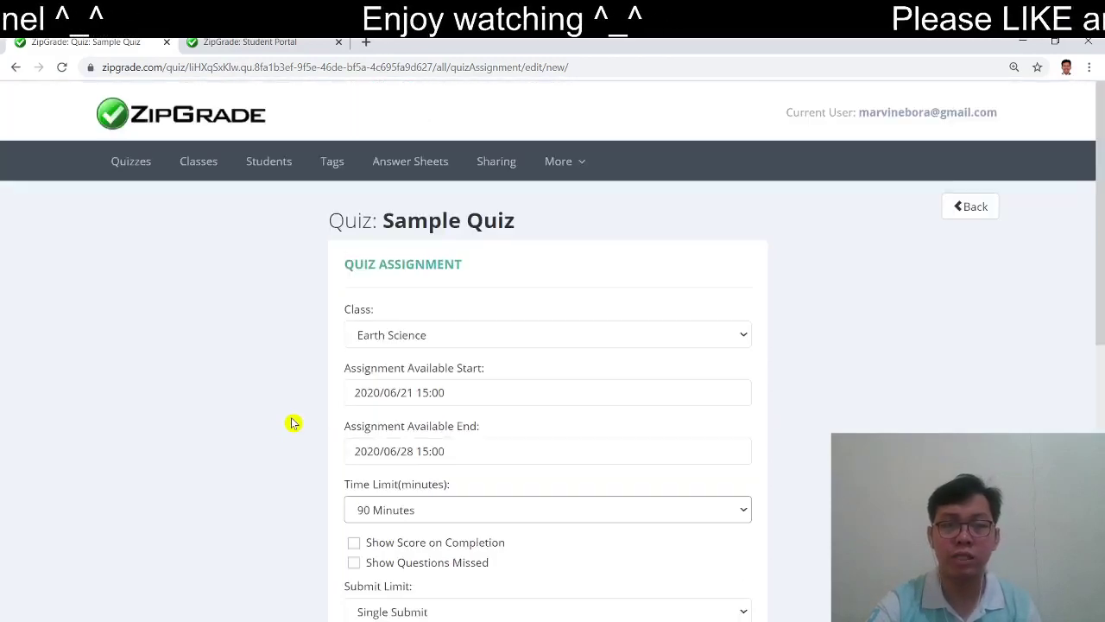
left_click(439, 515)
scroll(406, 427, "up", 1)
left_click(404, 364)
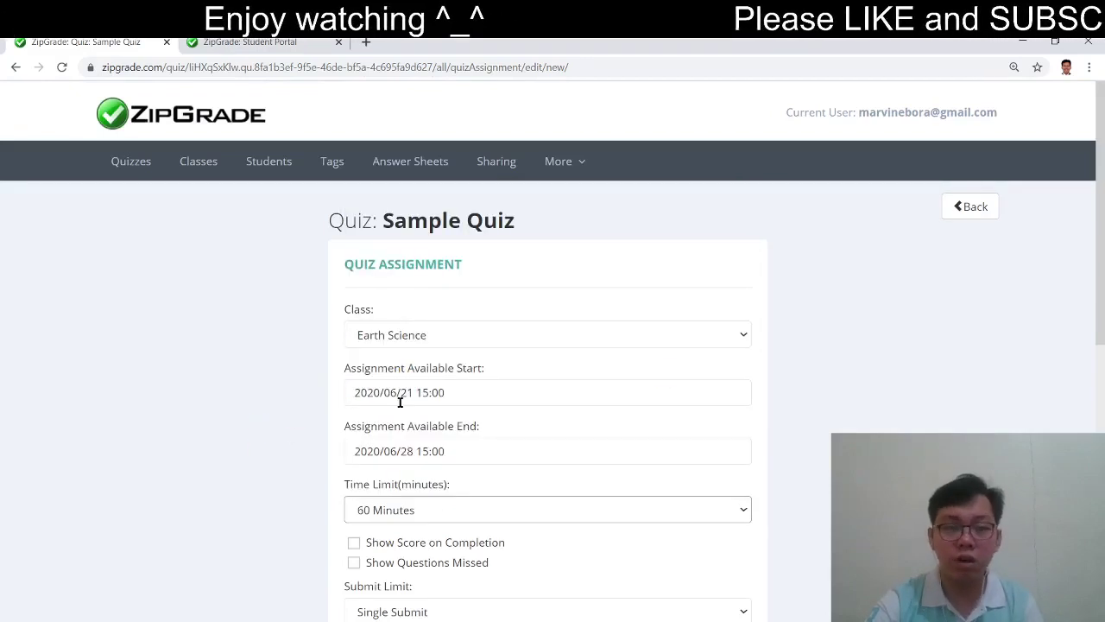
scroll(400, 401, "down", 1)
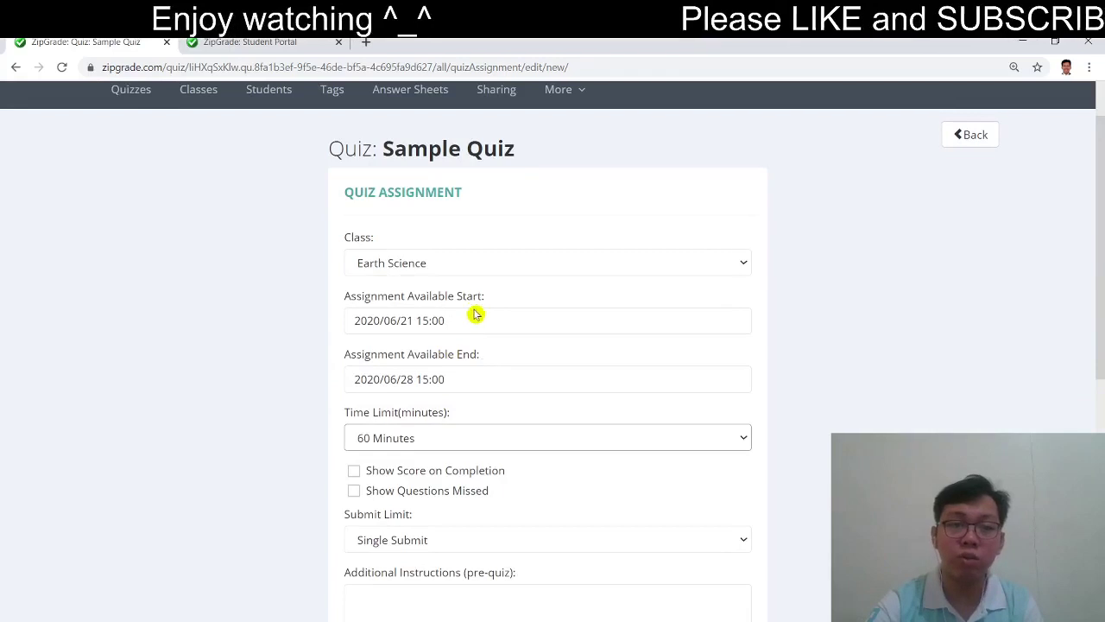
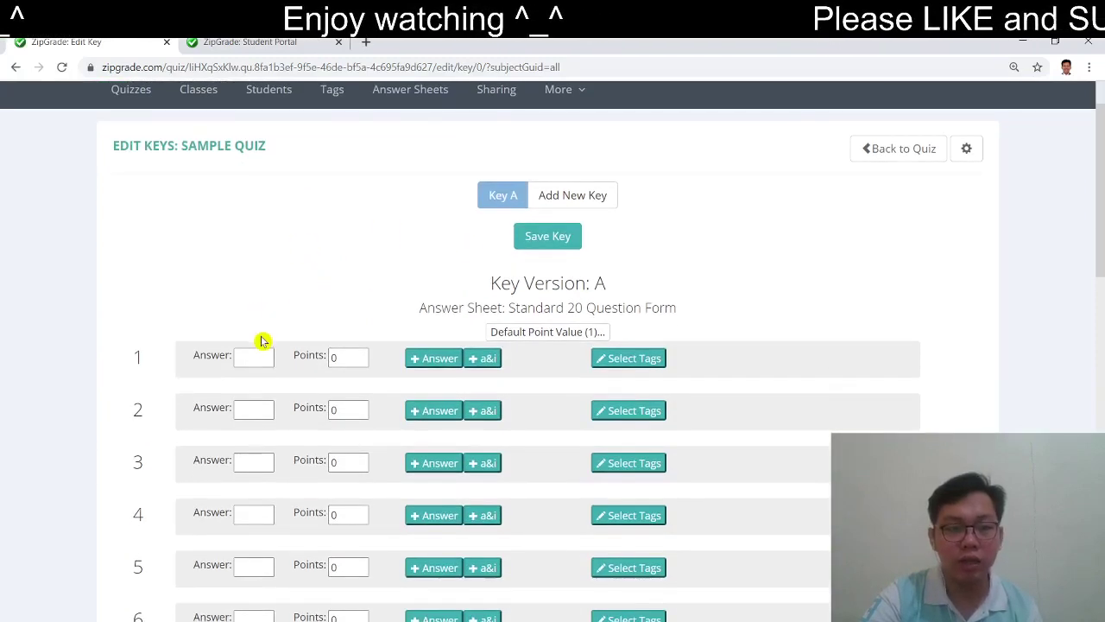
- Enter A, B, C, D, E as Key A answers for questions 1–5
left_click(251, 356)
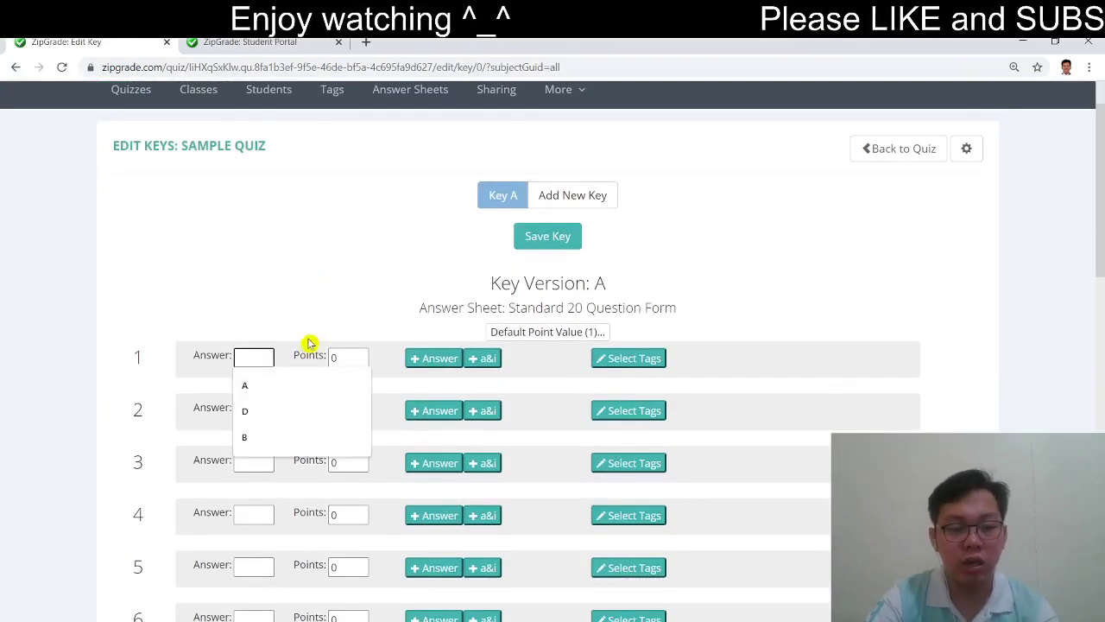
type("A")
scroll(309, 343, "down", 1)
left_click(254, 336)
left_click(267, 391)
left_click(256, 388)
type("C")
left_click(255, 439)
type("D")
scroll(259, 397, "down", 2)
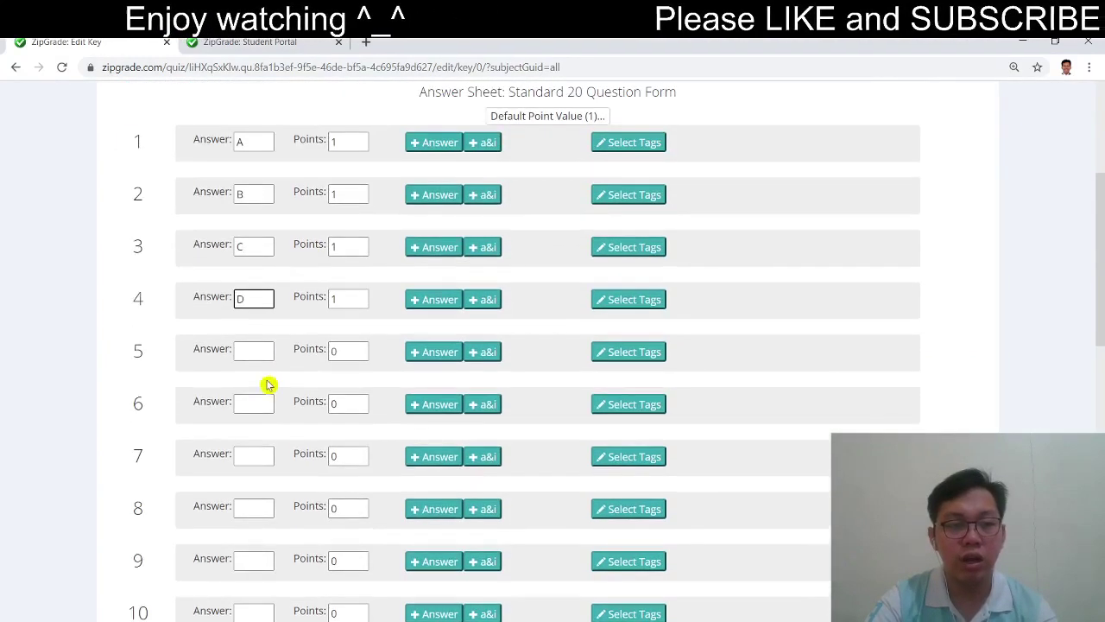
left_click(256, 352)
type("E")
- Enter A, B, C, D, E as Key A answers for questions 6–10
left_click(256, 401)
type("A")
left_click(256, 455)
type("B")
left_click(256, 508)
type("C")
left_click(254, 551)
type("D")
left_click(259, 610)
type("E")
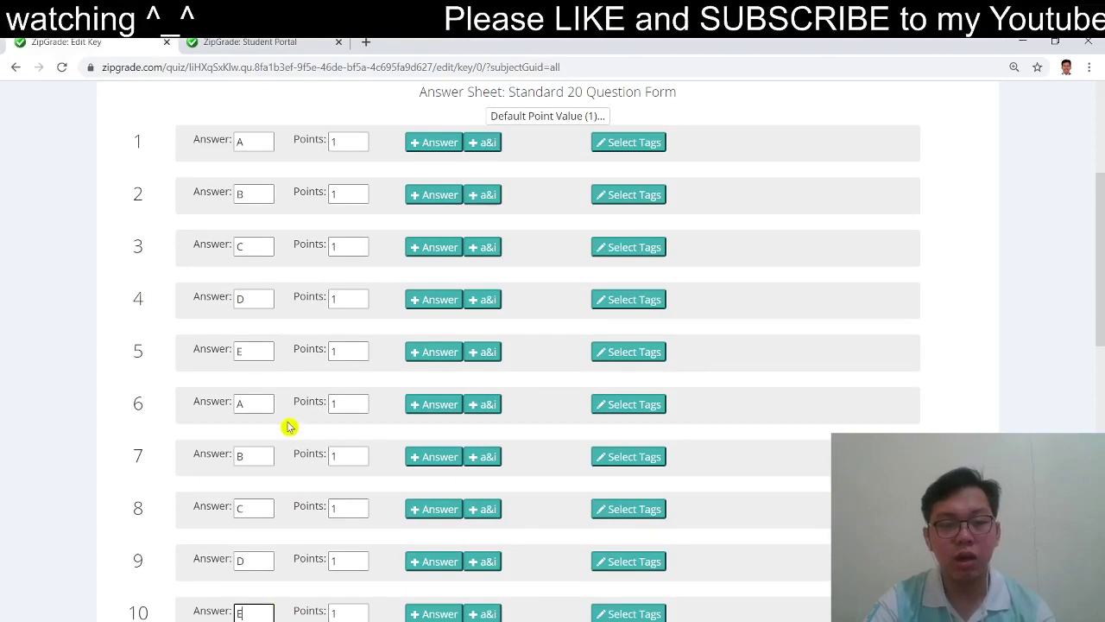
- Check the key rows past question 10, including question 11, then return to the top
scroll(289, 412, "down", 1)
scroll(289, 413, "down", 3)
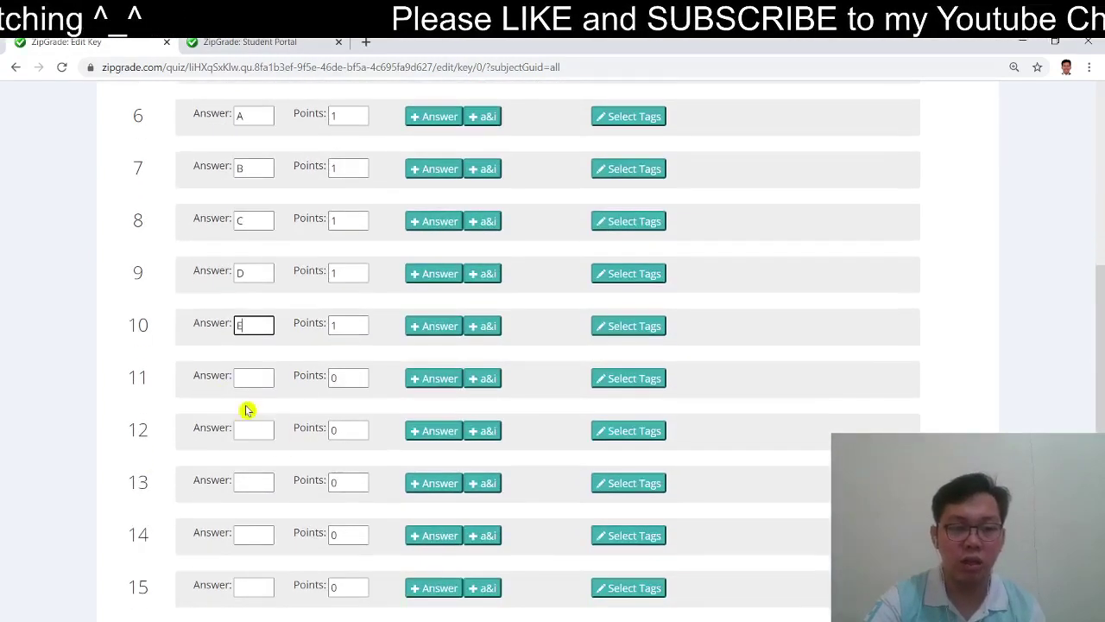
scroll(249, 398, "down", 3)
scroll(271, 403, "down", 3)
scroll(270, 399, "up", 3)
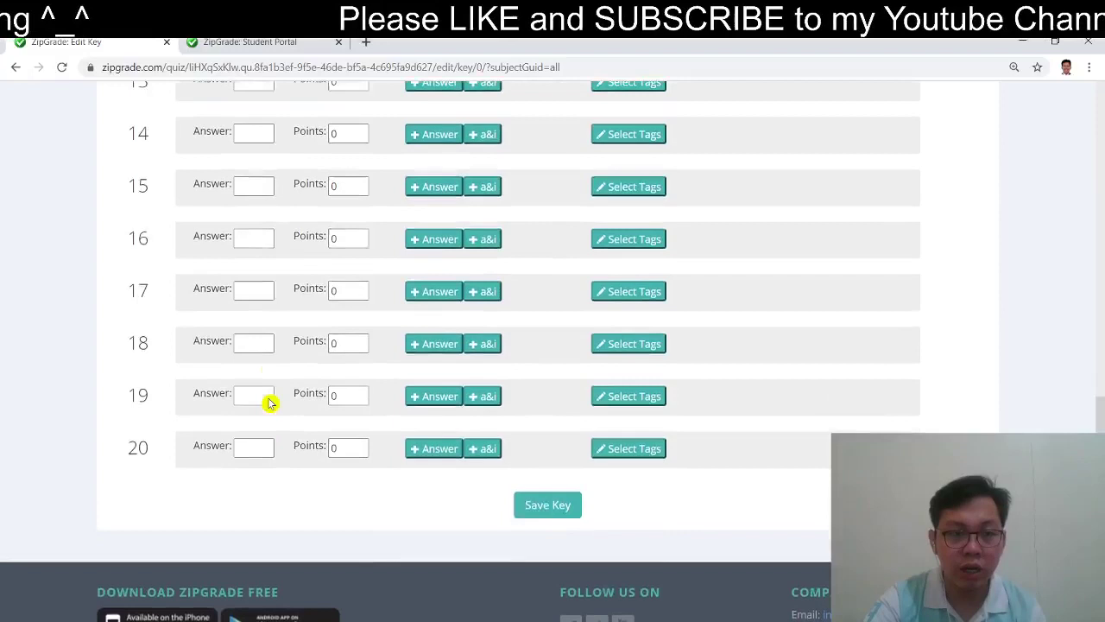
left_click(265, 234)
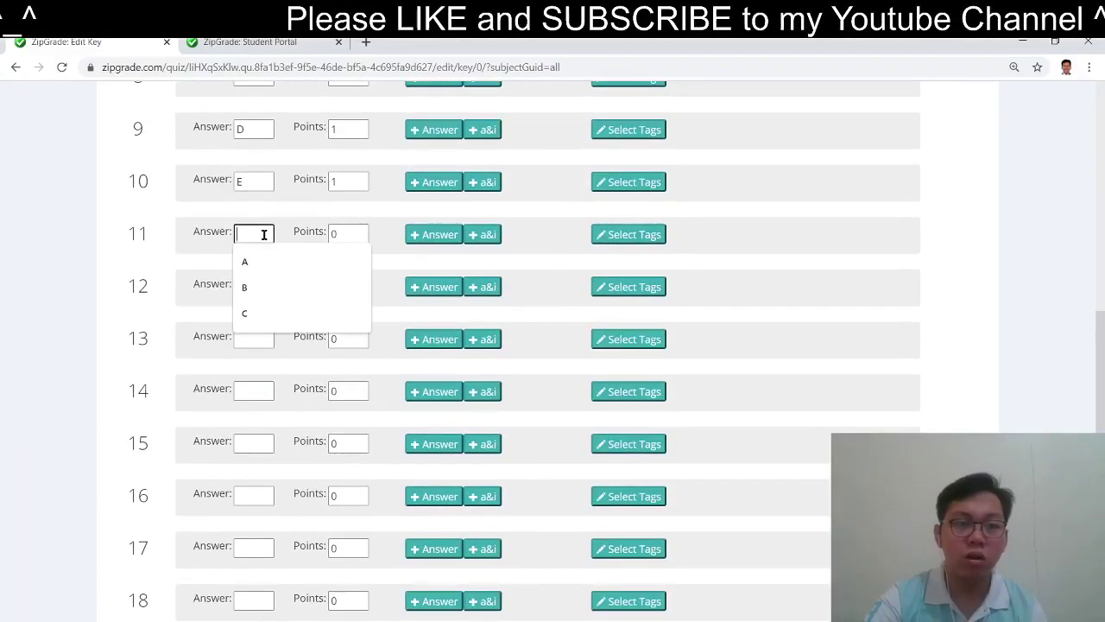
scroll(264, 234, "up", 1)
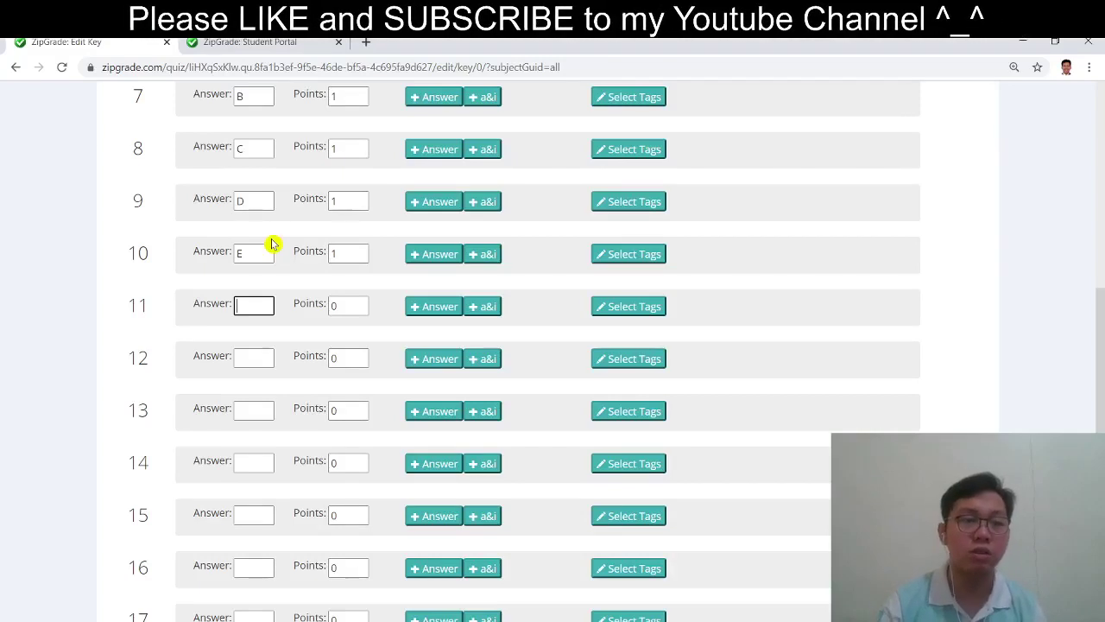
scroll(271, 245, "up", 4)
scroll(262, 172, "up", 2)
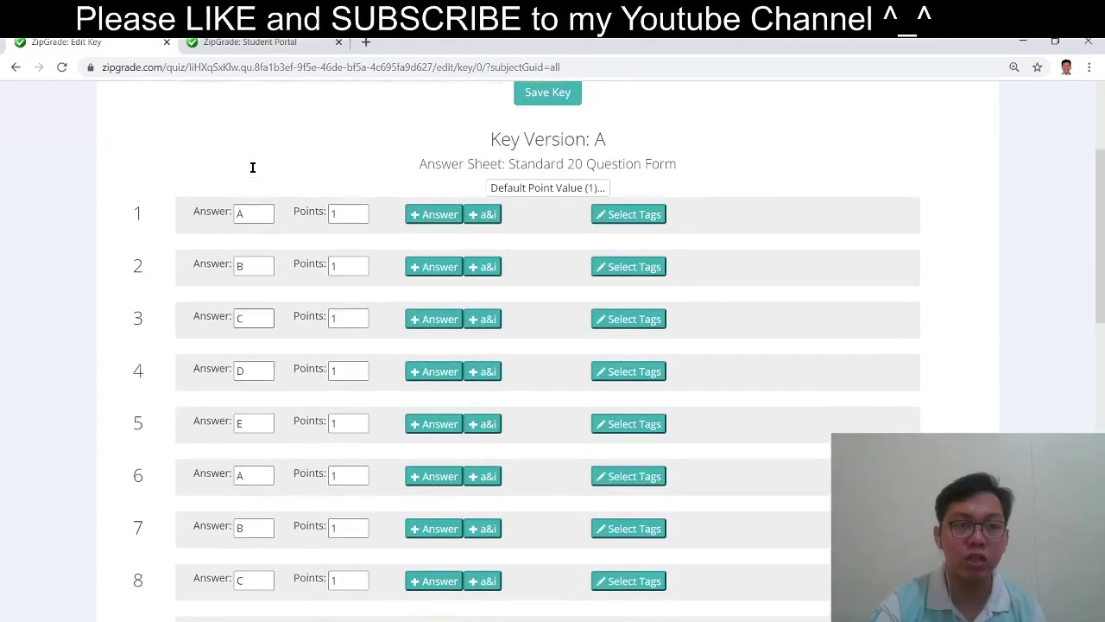
scroll(251, 320, "down", 4)
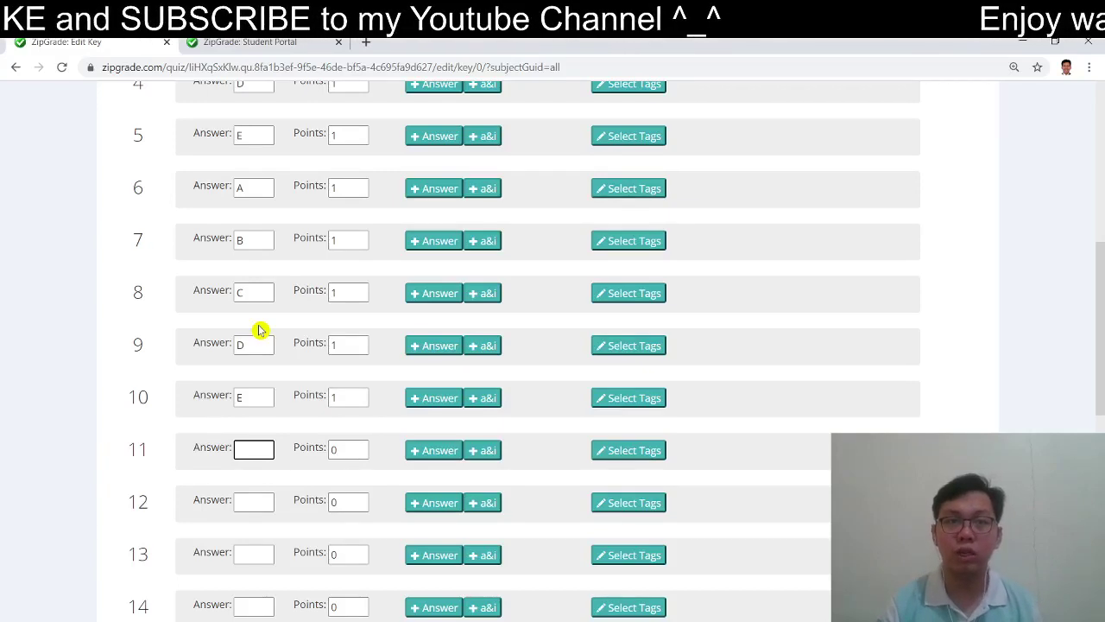
scroll(328, 305, "up", 5)
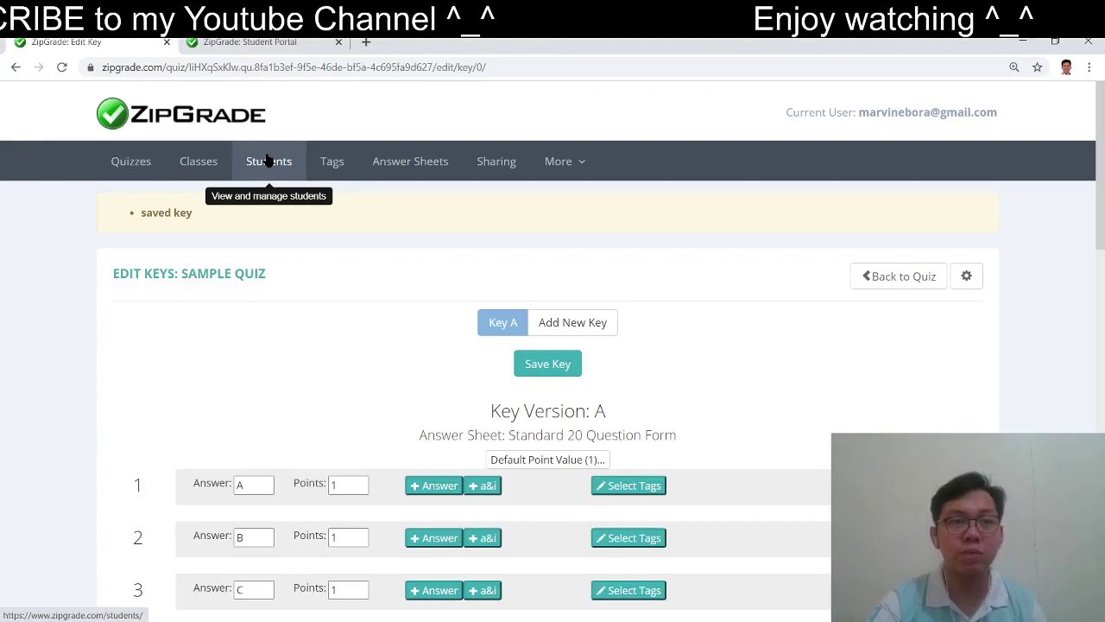
- Bring up the Student Portal login form, try its Student ID and Access Code fields, then return to Key A
left_click(302, 43)
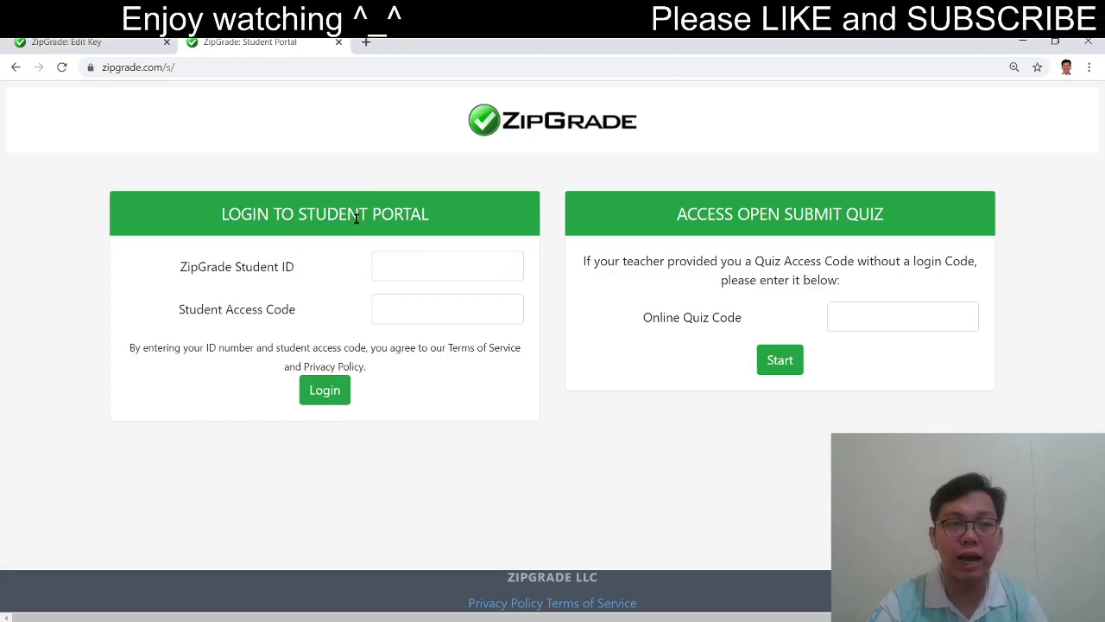
left_click(409, 264)
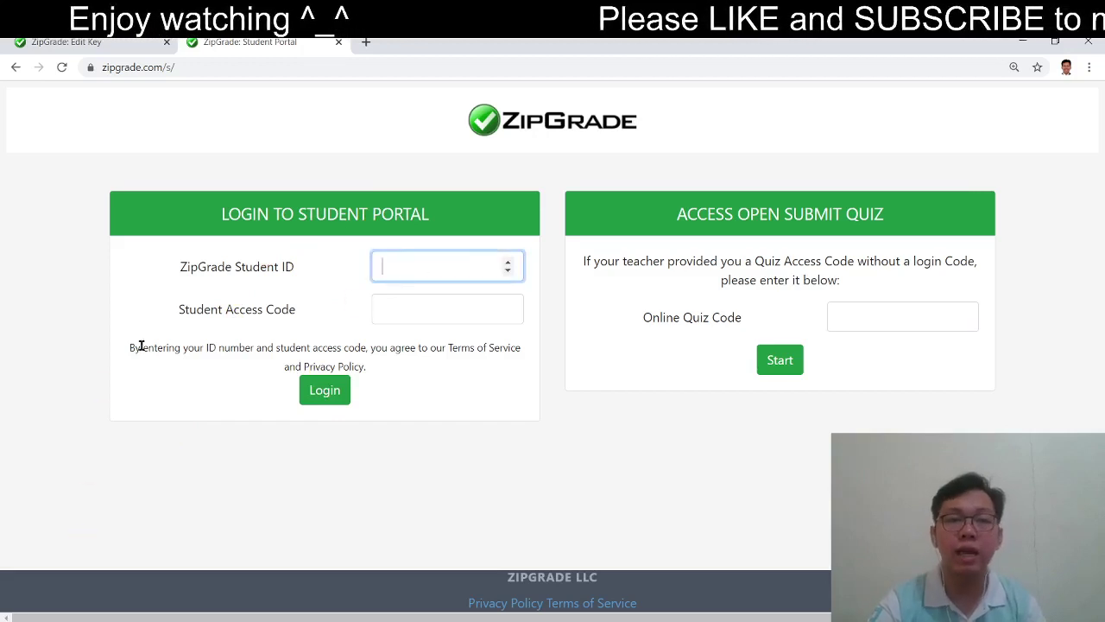
left_click(407, 302)
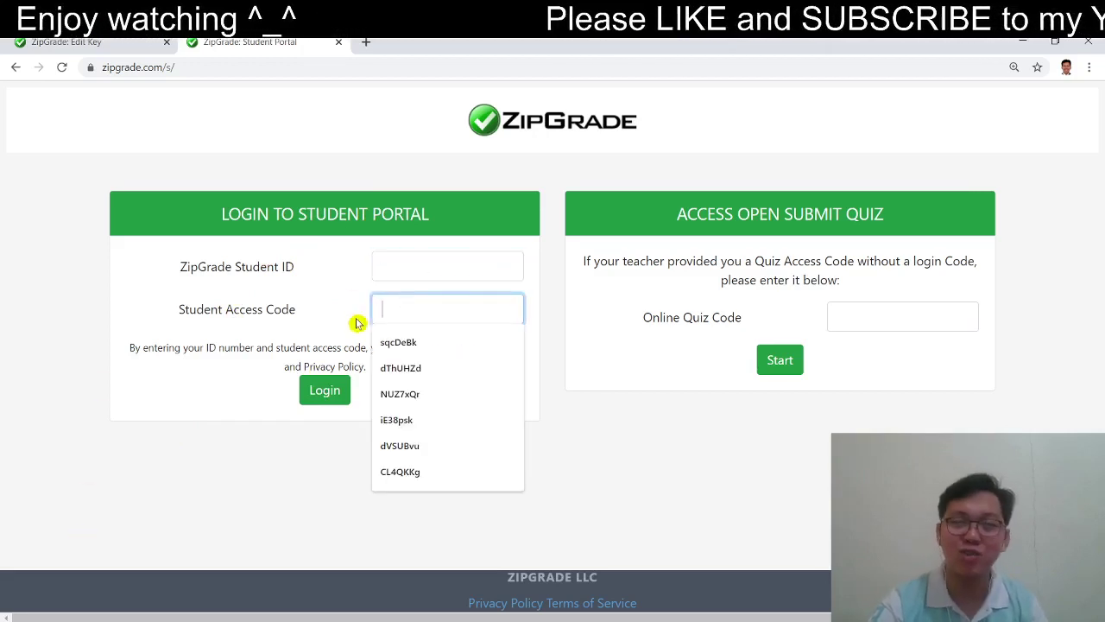
left_click(216, 460)
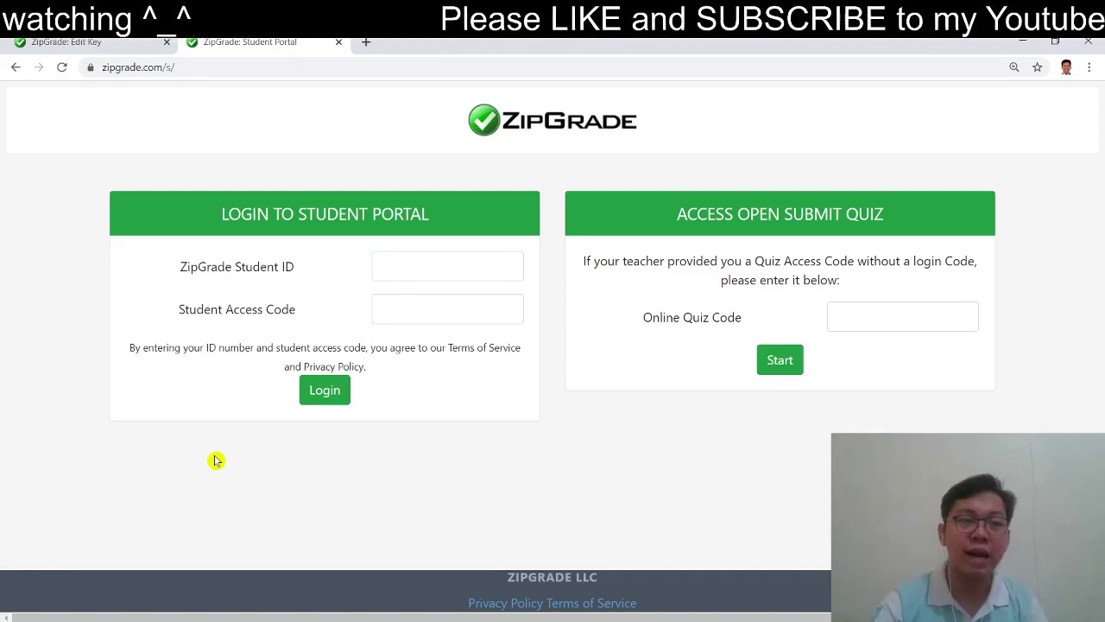
left_click(402, 263)
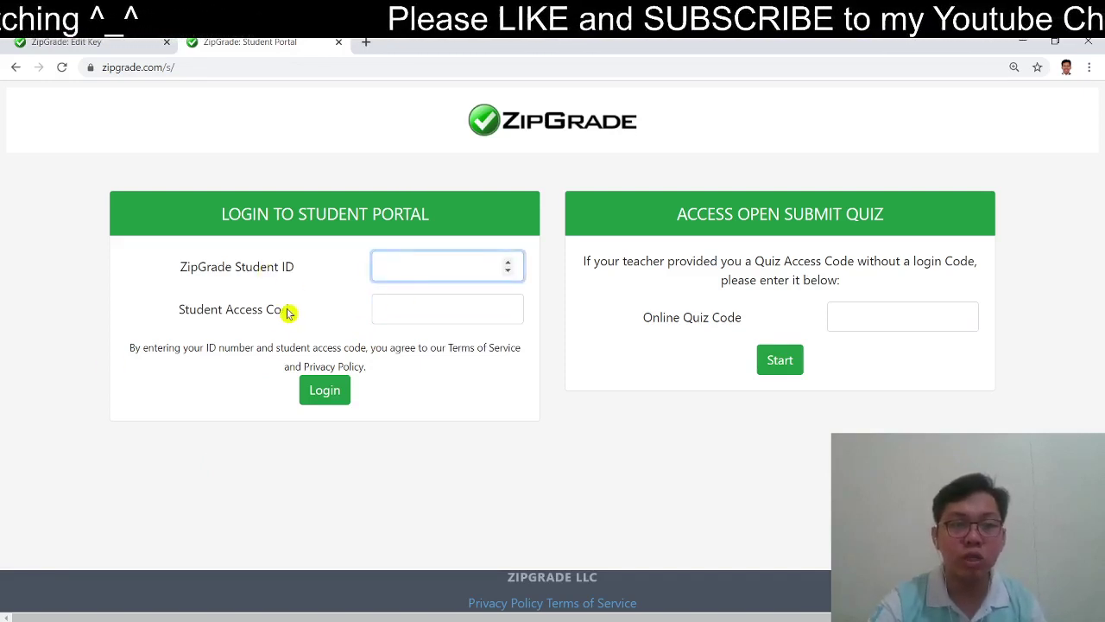
left_click(394, 306)
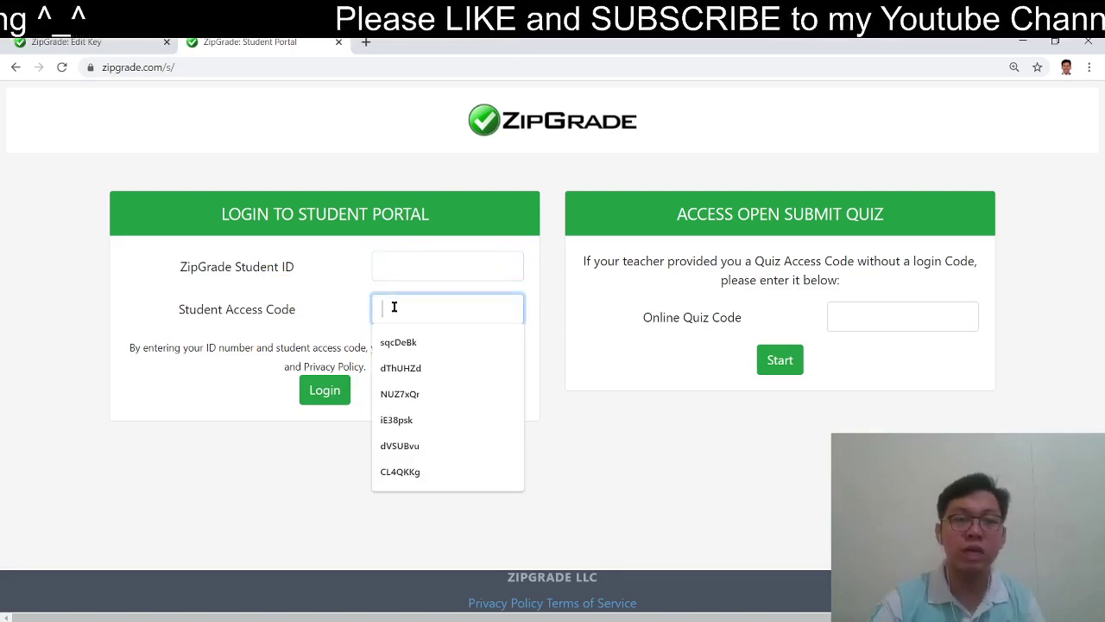
left_click(267, 474)
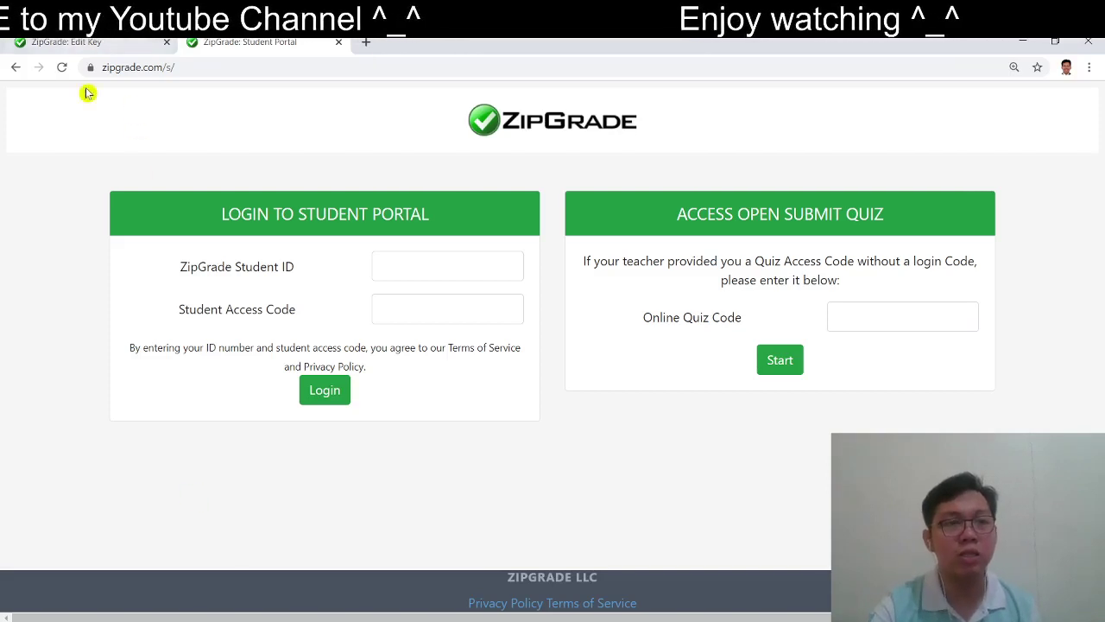
left_click(74, 45)
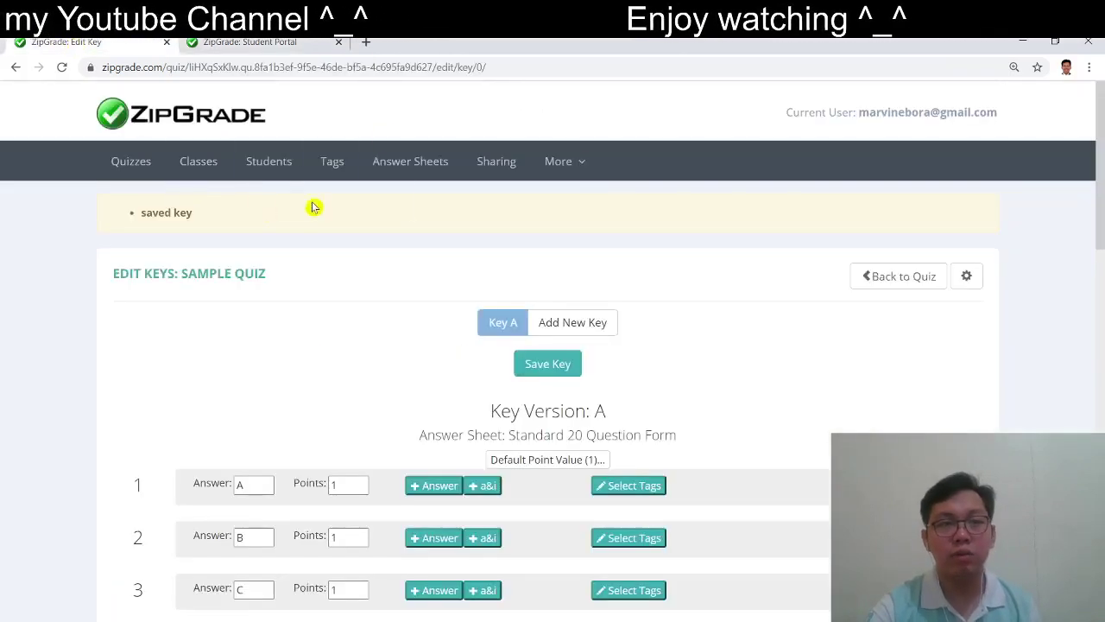
- Open the All Students list and copy the first student's ID and access code
left_click(274, 164)
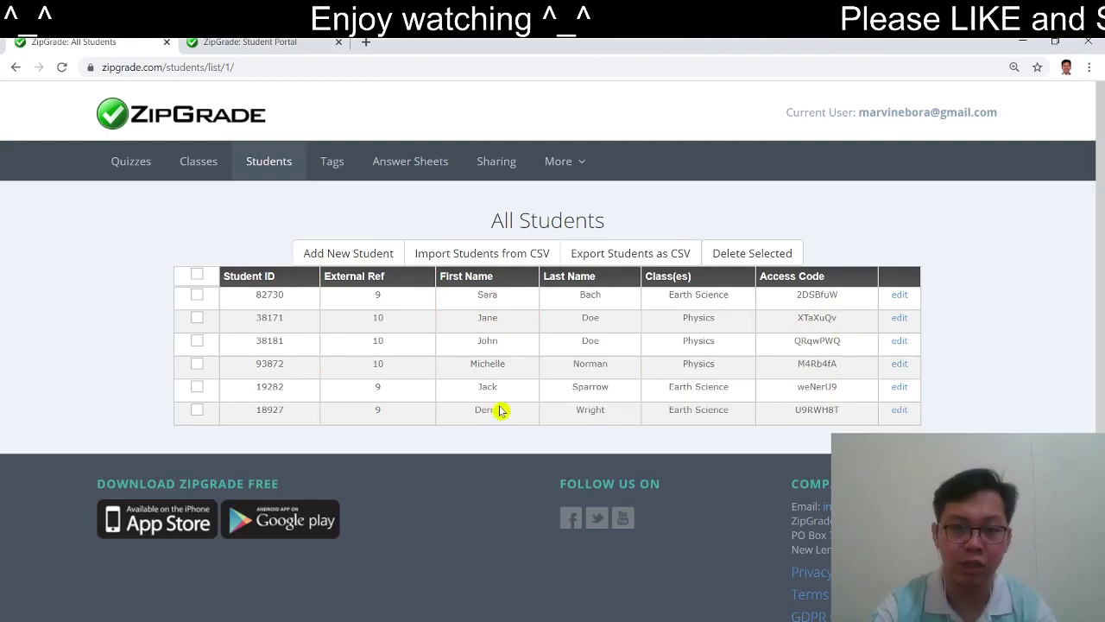
double_click(488, 295)
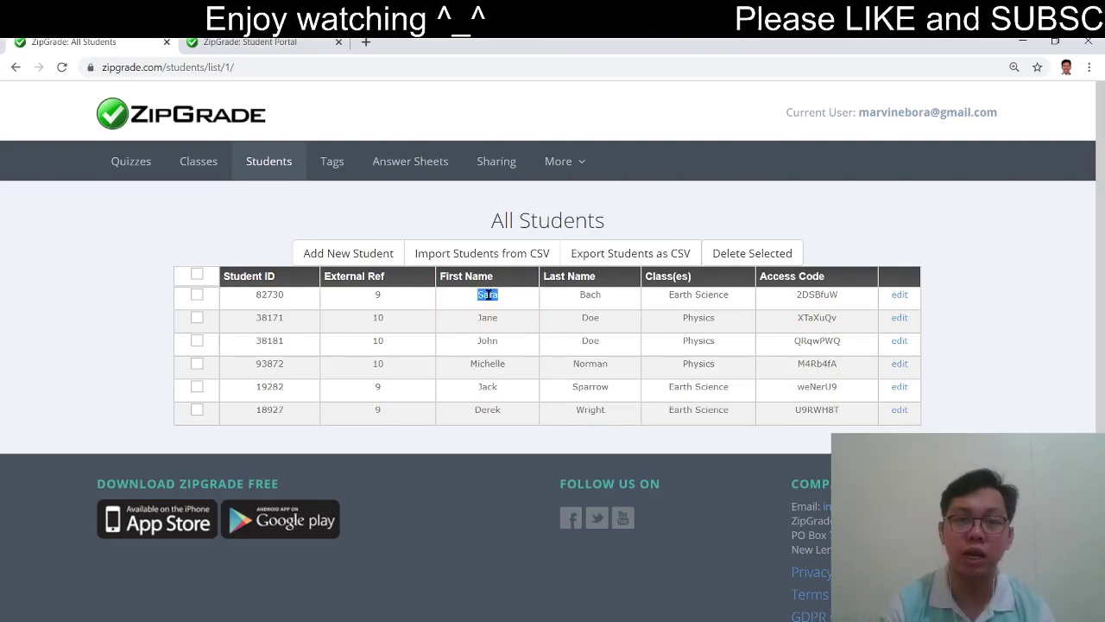
double_click(267, 295)
double_click(812, 295)
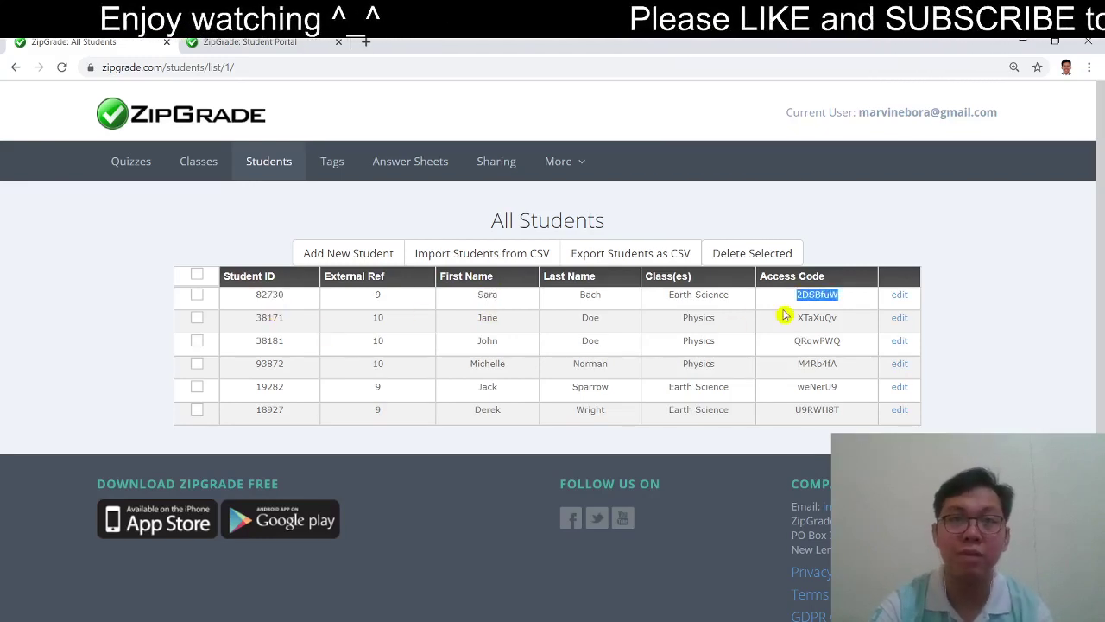
double_click(278, 294)
key("ctrl+c")
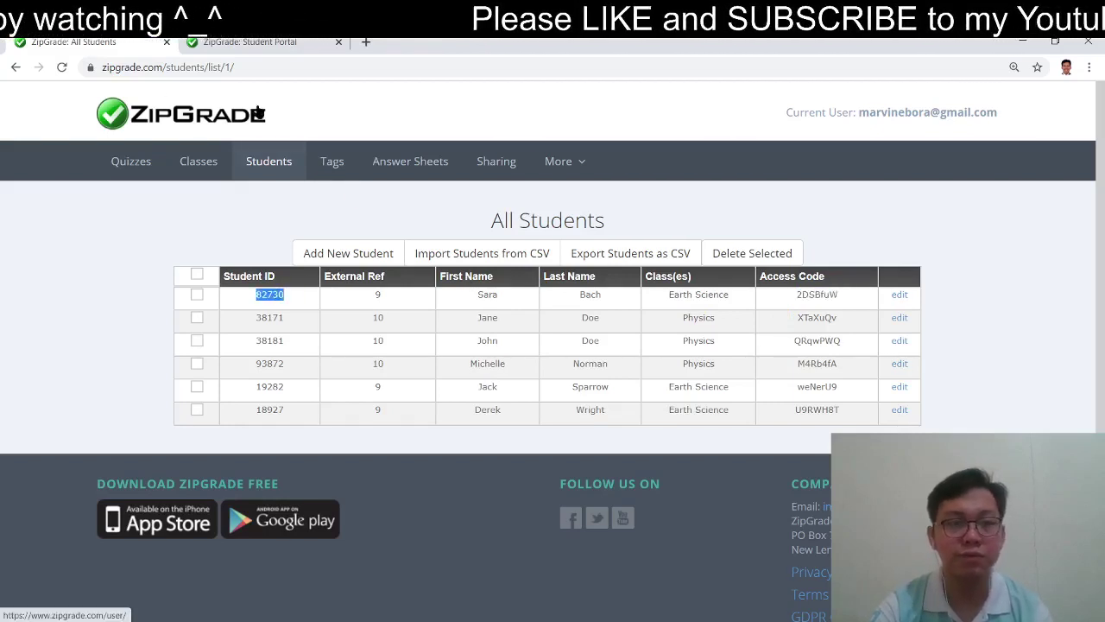
- Paste the student ID and access code into the Student Portal login and log in
left_click(263, 44)
left_click(384, 266)
key("ctrl+v")
left_click(104, 43)
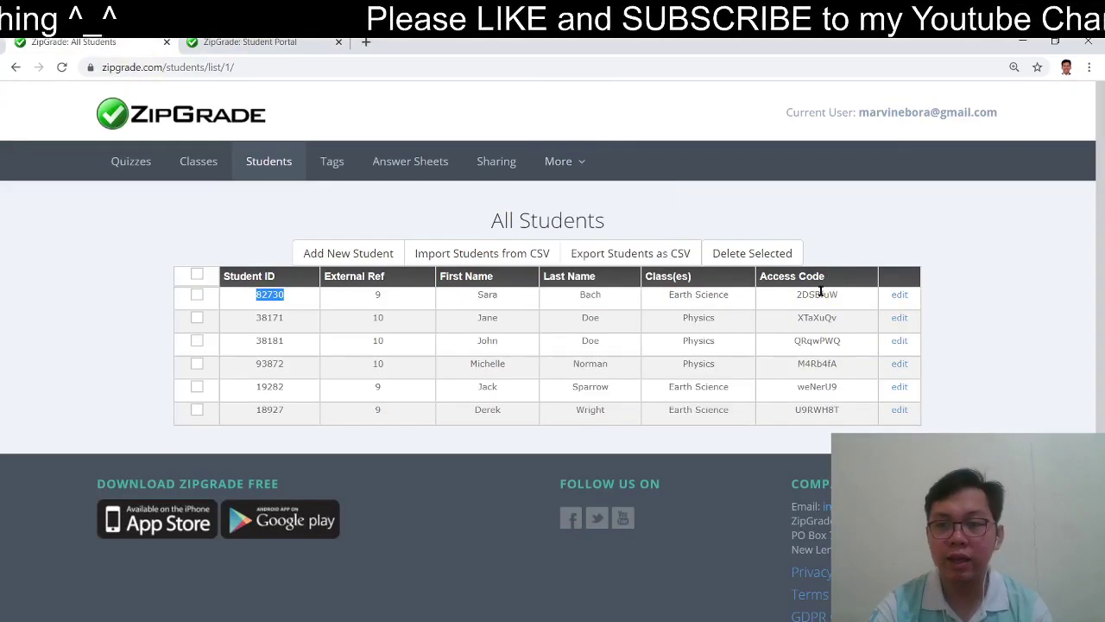
key("ctrl+Tab")
left_click(420, 316)
left_click(323, 399)
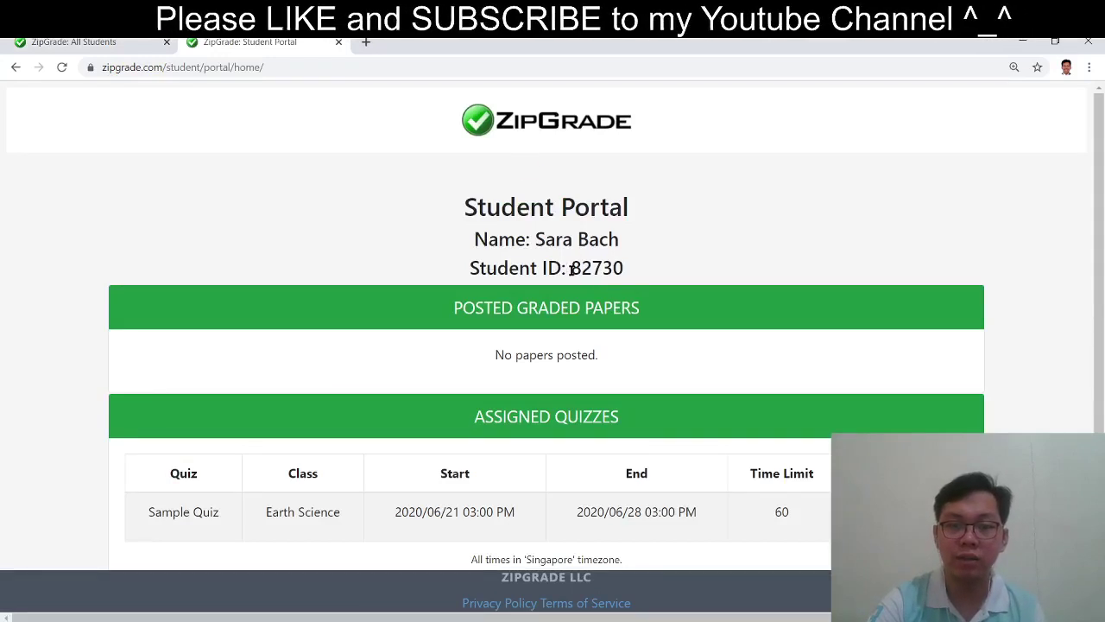
- Read through the Sample Quiz instructions and select Begin Quiz Now
scroll(493, 265, "down", 2)
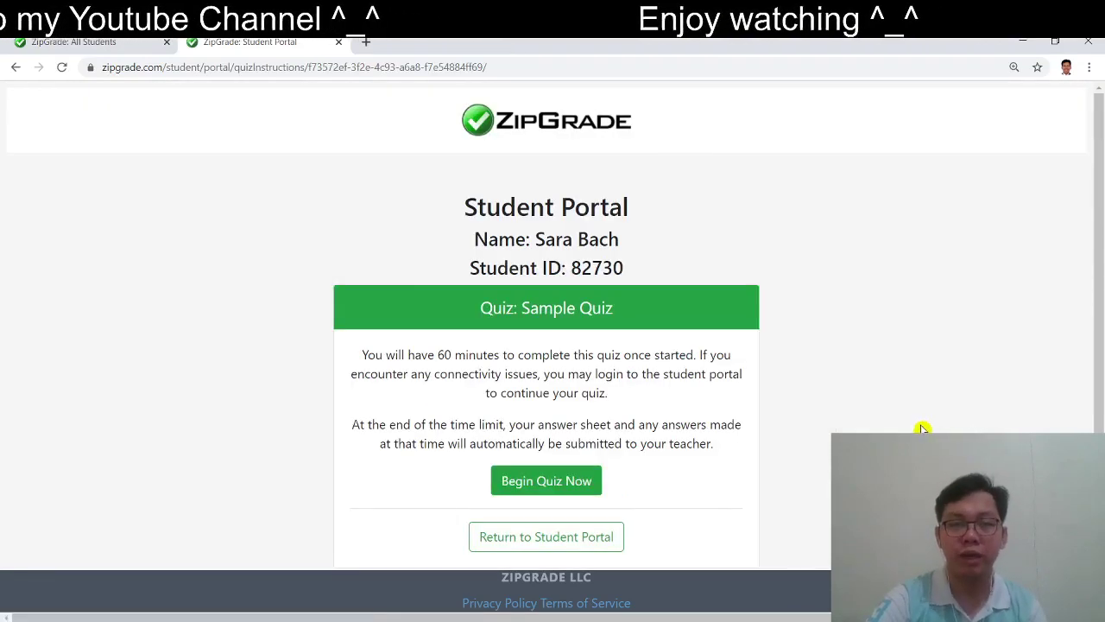
scroll(315, 359, "down", 1)
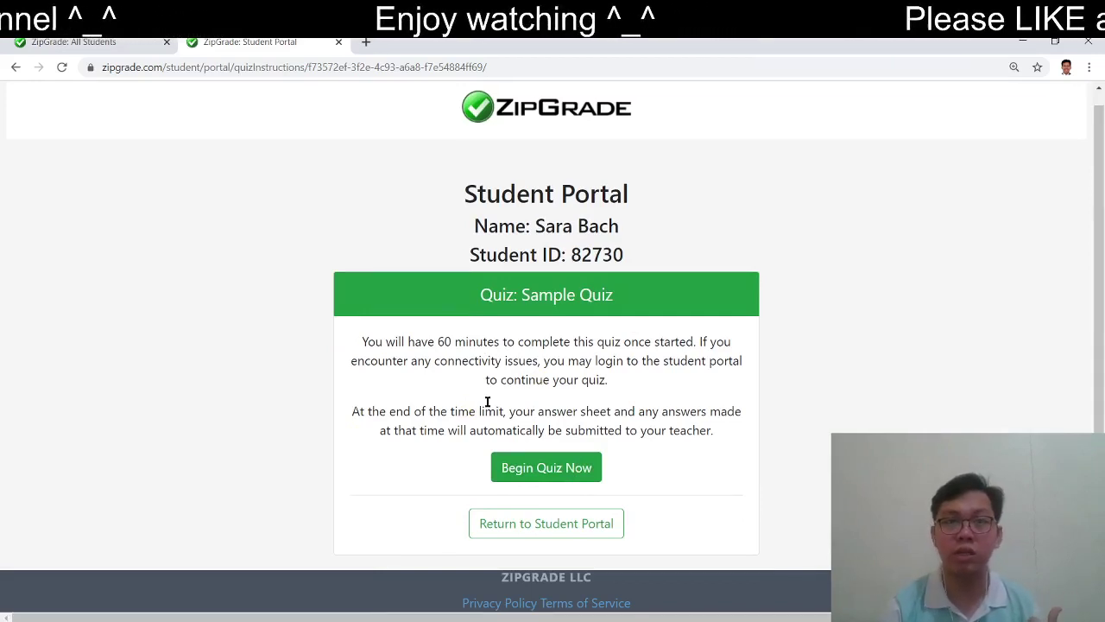
left_click(584, 474)
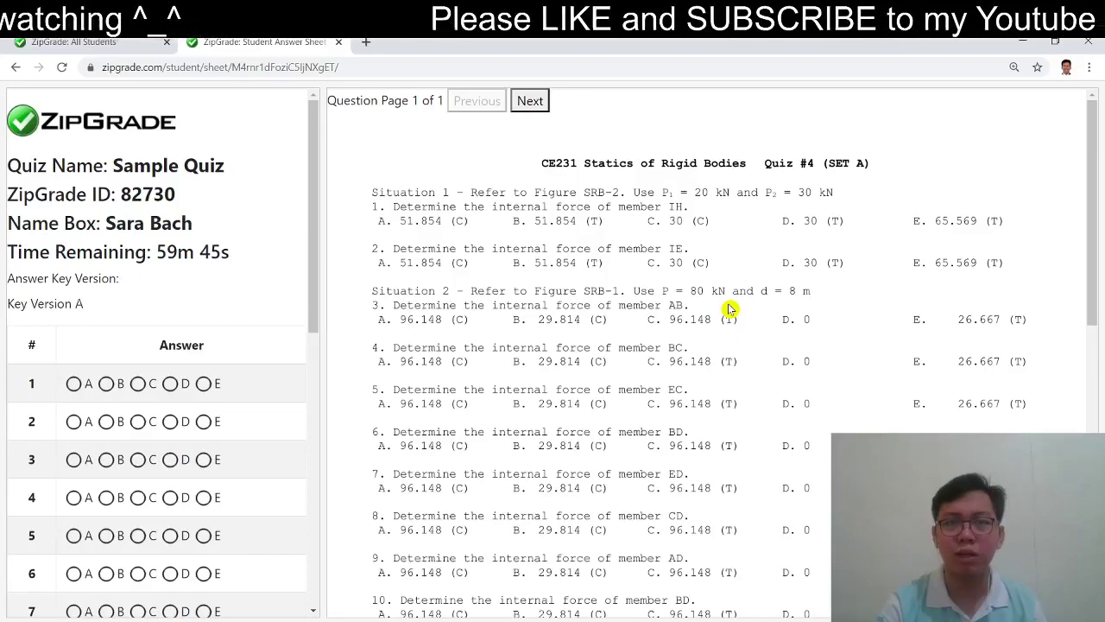
- Mark questions 1–4 on the answer sheet as A, B, C and D
scroll(763, 242, "down", 10)
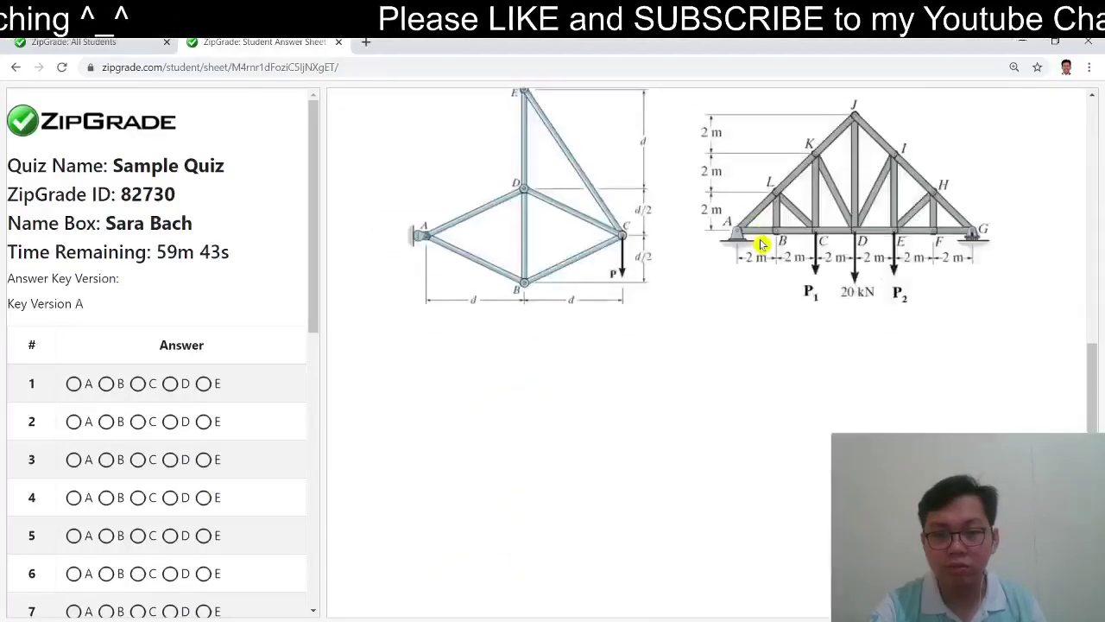
scroll(762, 244, "up", 10)
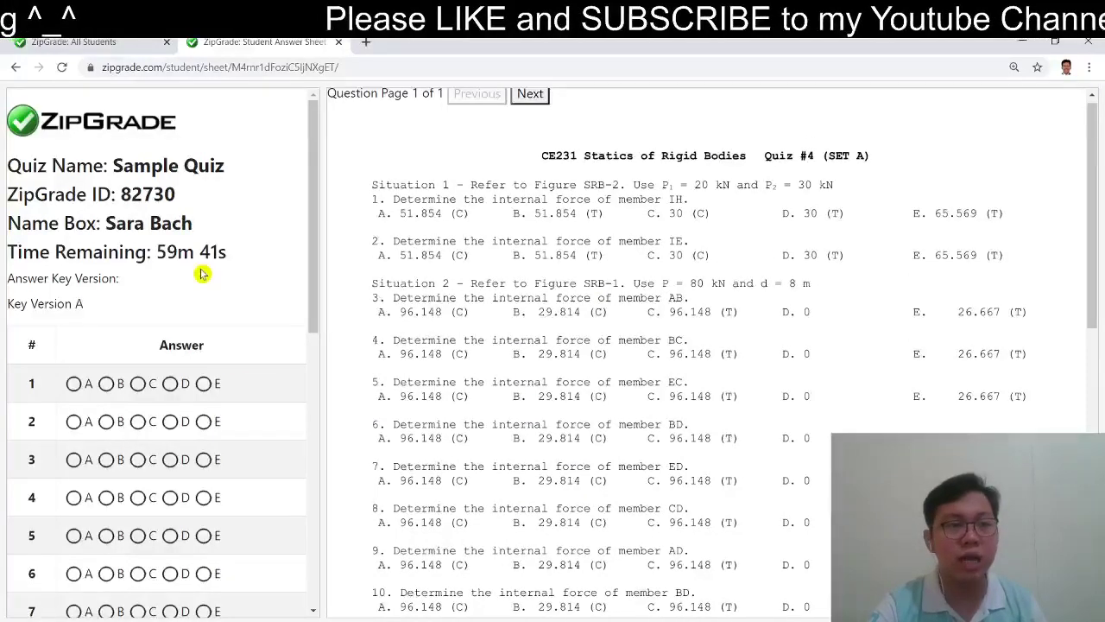
scroll(201, 274, "down", 7)
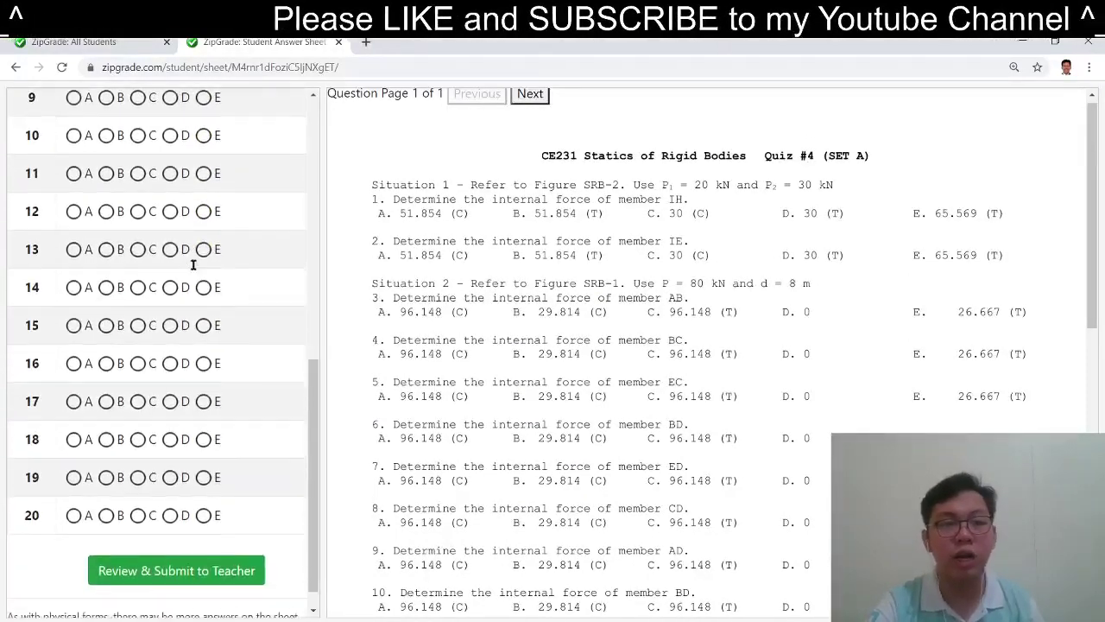
scroll(194, 265, "up", 7)
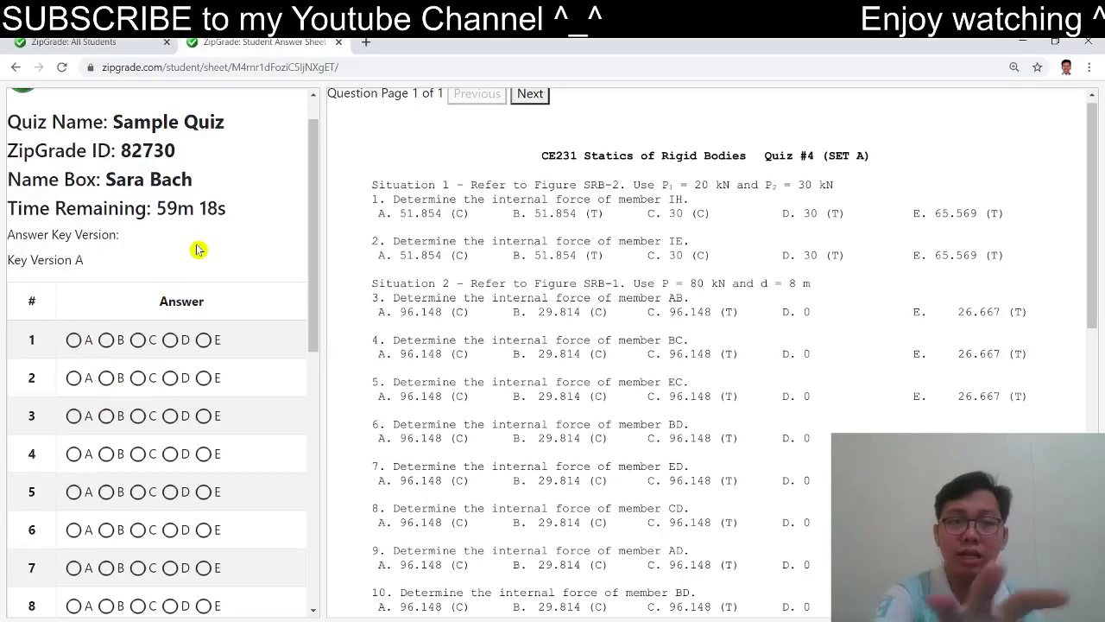
scroll(482, 299, "up", 1)
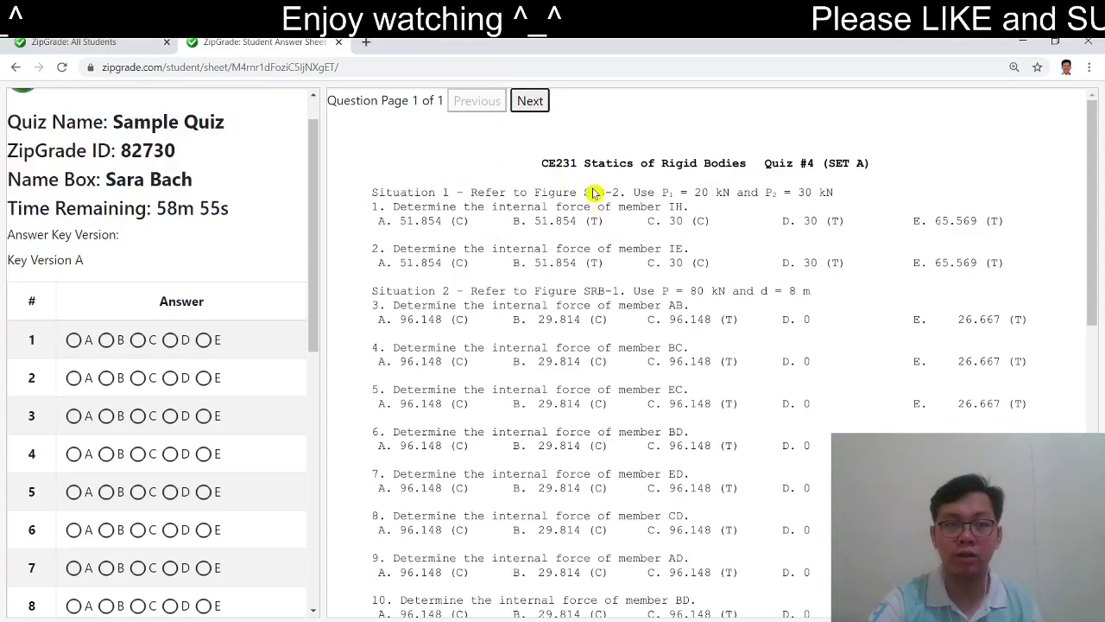
scroll(597, 204, "down", 4)
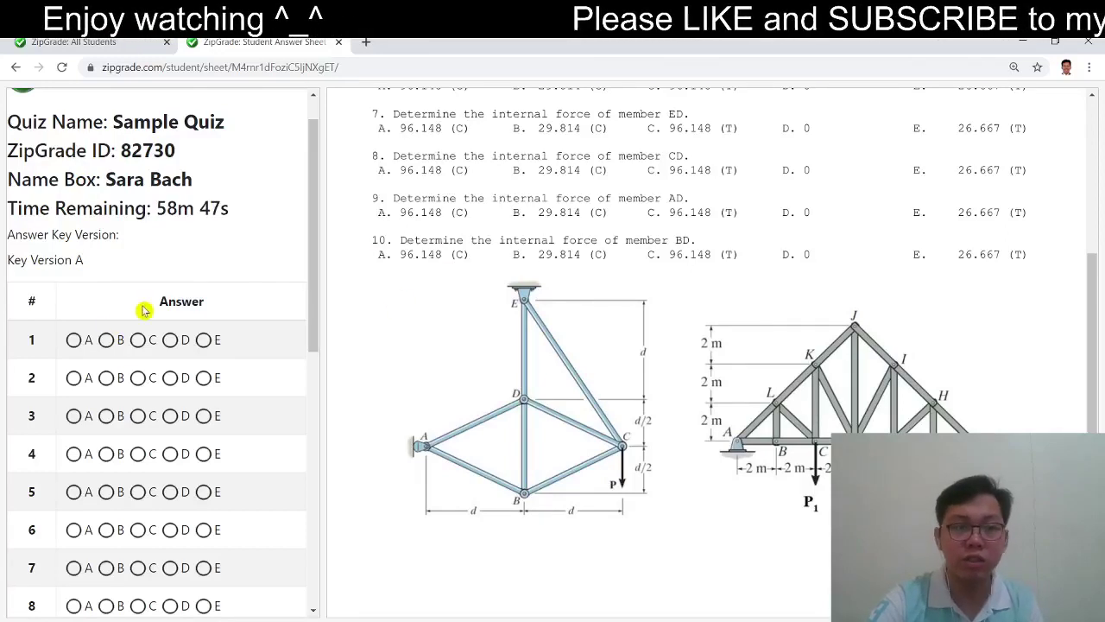
left_click(74, 340)
left_click(119, 385)
left_click(138, 415)
scroll(173, 298, "down", 2)
left_click(177, 309)
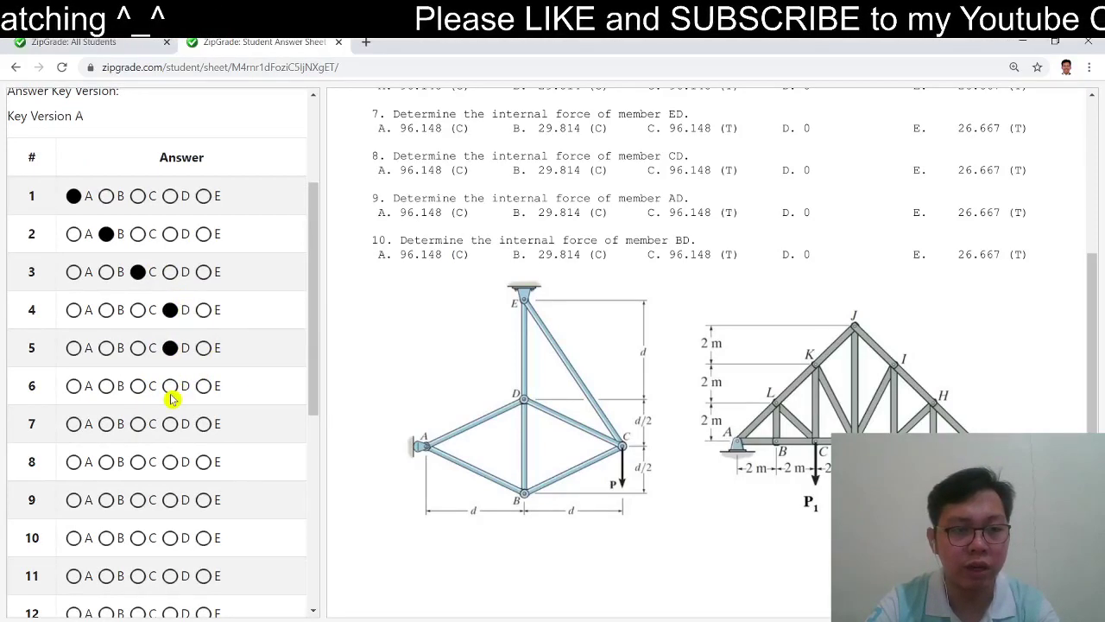